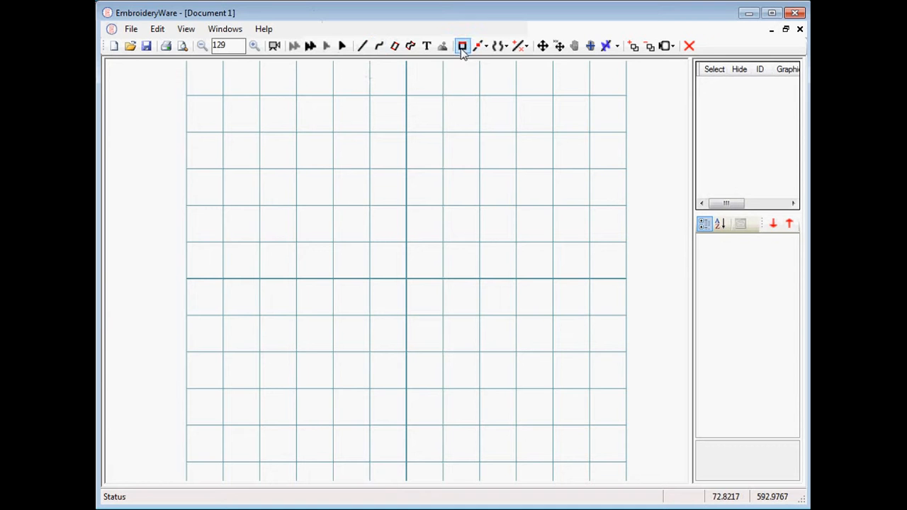
# Import a PNG image of a rose and place it on the canvas as a tracing background.
pyautogui.click(444, 48)
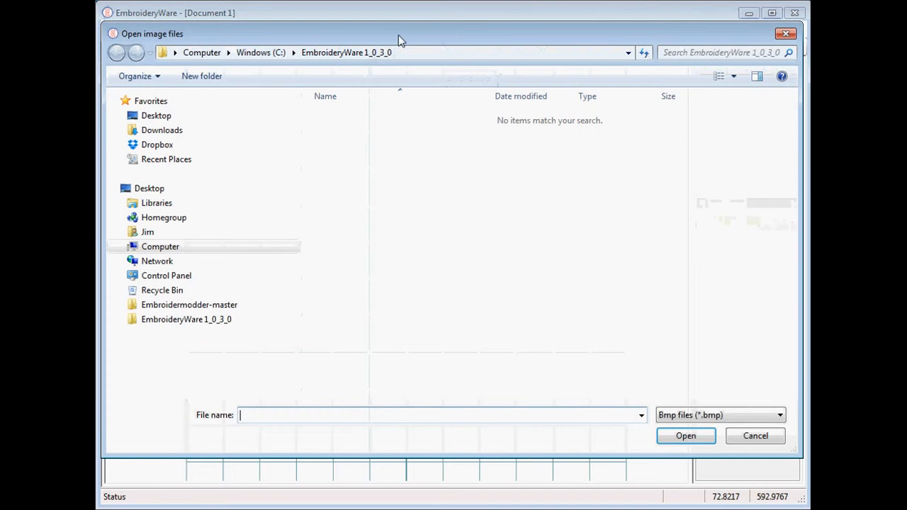
pyautogui.click(780, 422)
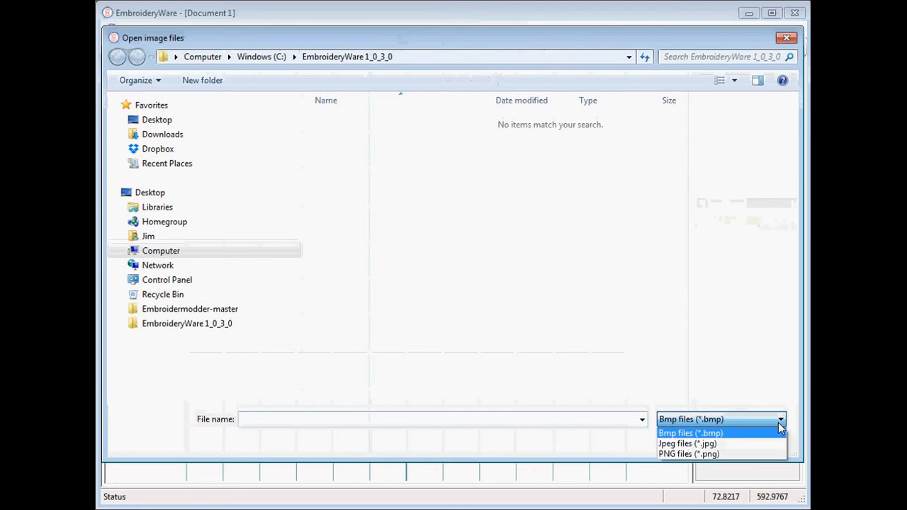
pyautogui.click(687, 454)
pyautogui.doubleClick(343, 122)
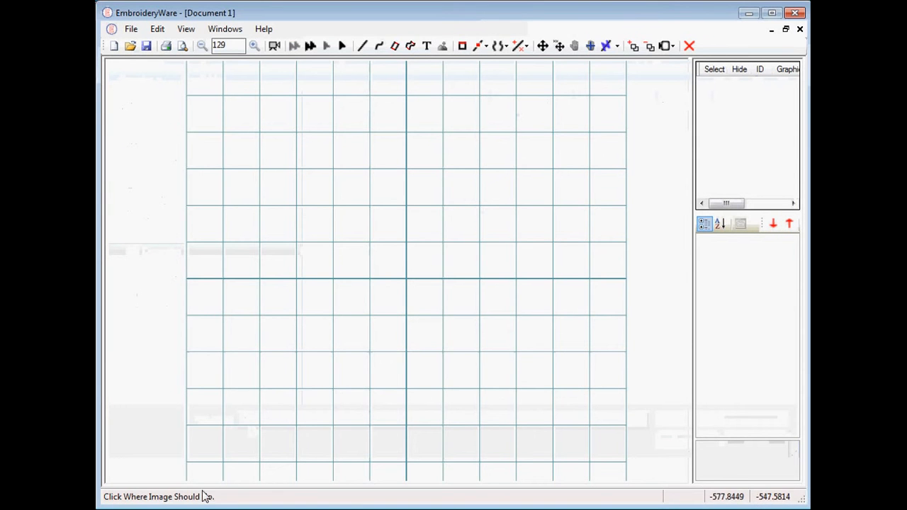
pyautogui.click(333, 163)
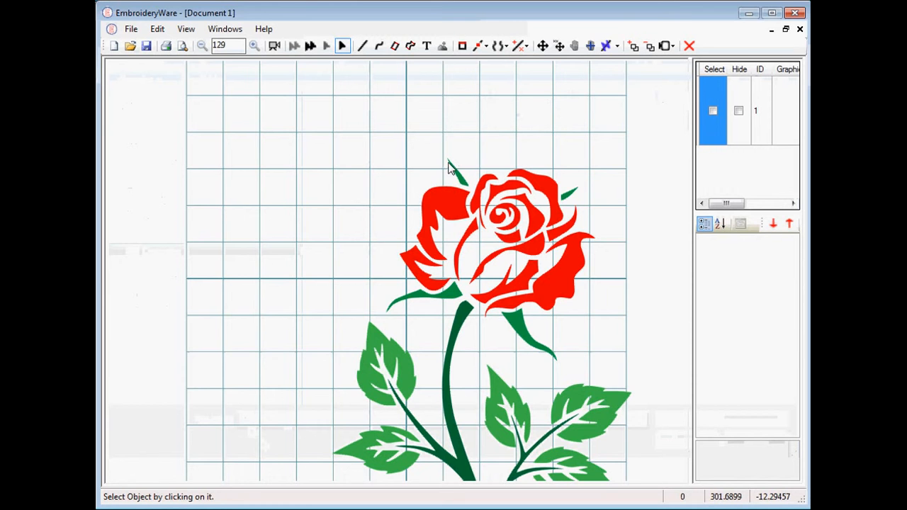
# Select the rose image and shrink it with Scale Using Two Points, dragging a corner handle inward.
pyautogui.click(311, 46)
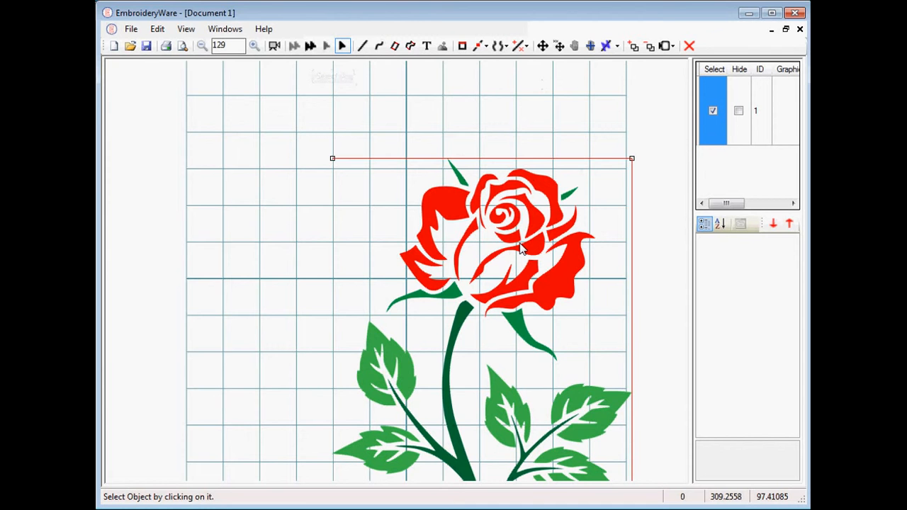
pyautogui.click(521, 46)
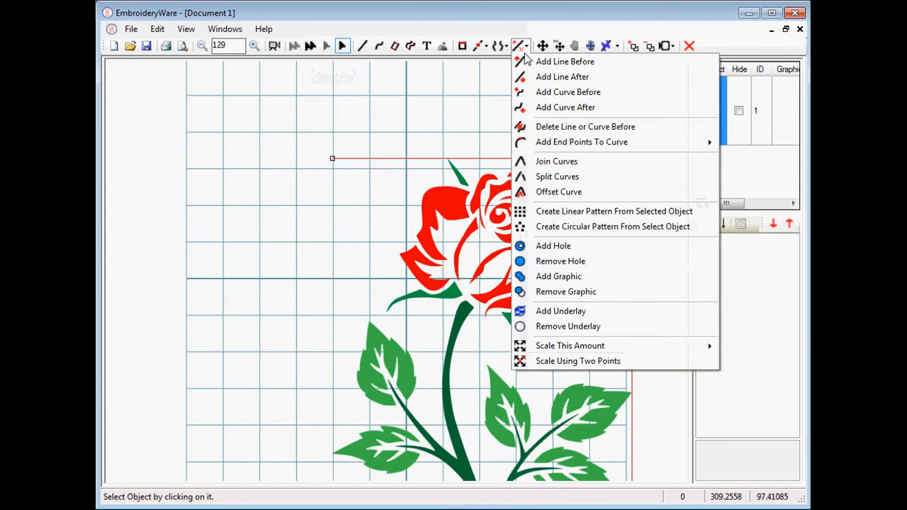
pyautogui.click(552, 363)
pyautogui.click(333, 158)
pyautogui.click(332, 158)
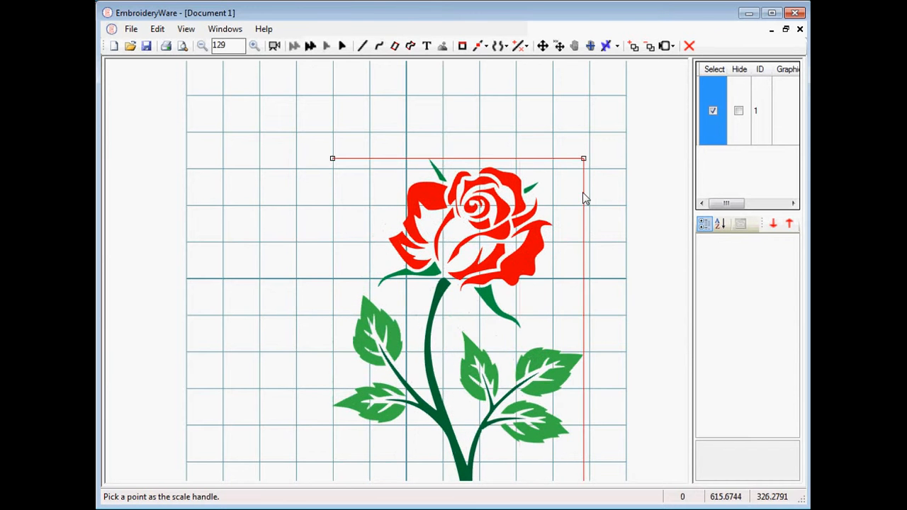
pyautogui.click(587, 197)
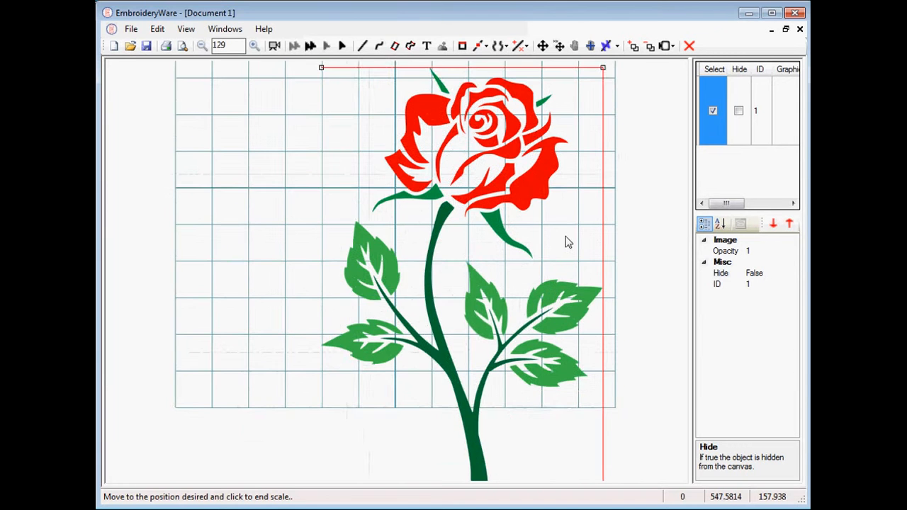
pyautogui.click(578, 305)
# Move the rose image upward so it sits within the grid.
pyautogui.click(543, 47)
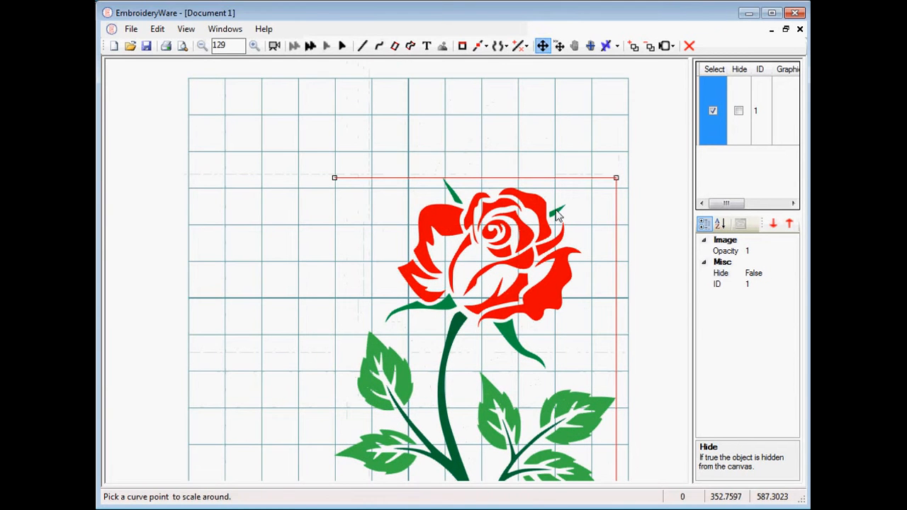
pyautogui.moveTo(555, 210); pyautogui.dragTo(485, 120)
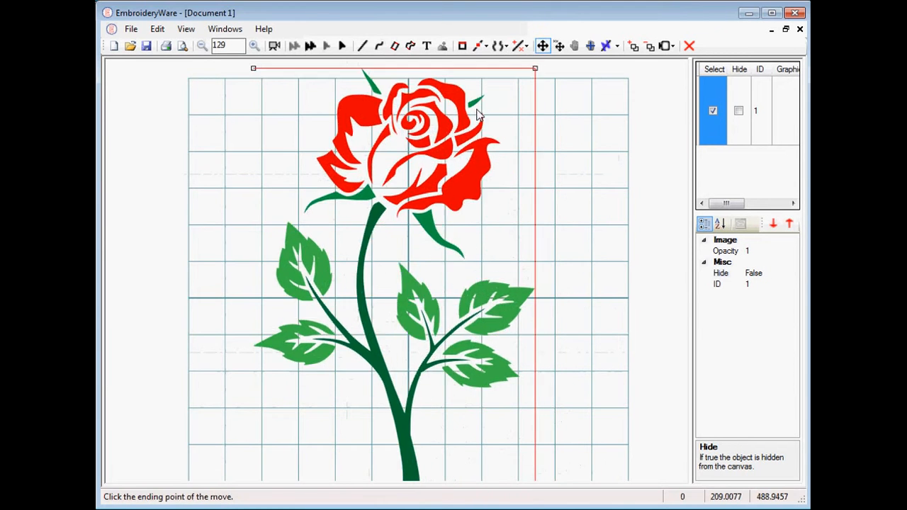
pyautogui.click(486, 112)
pyautogui.scroll(-3, 482, 179)
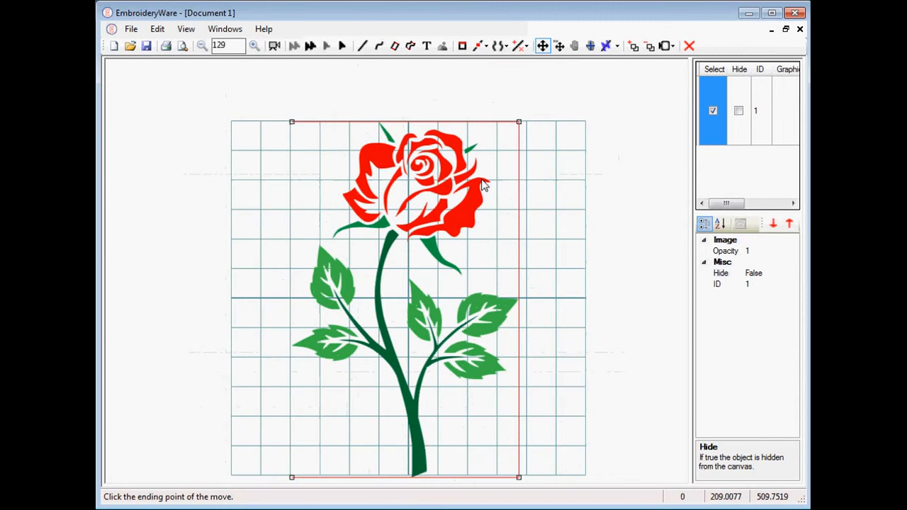
pyautogui.scroll(3, 482, 183)
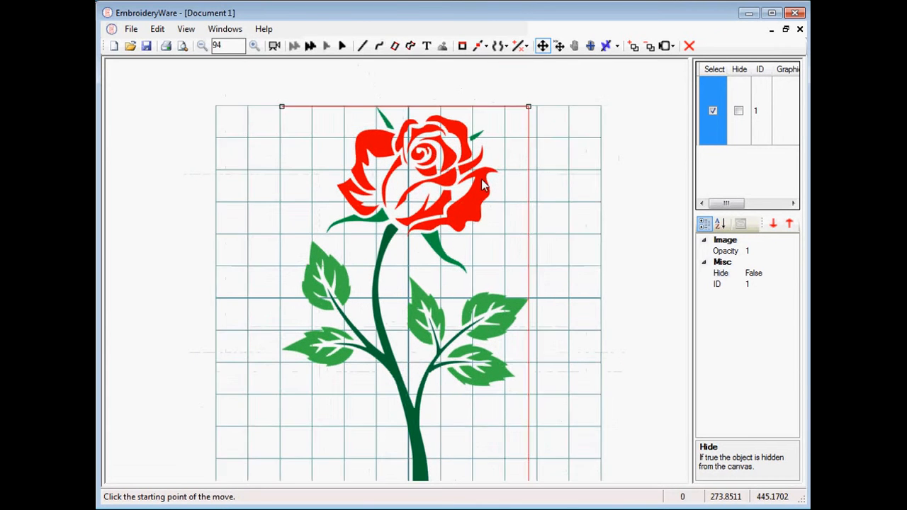
pyautogui.scroll(4, 482, 183)
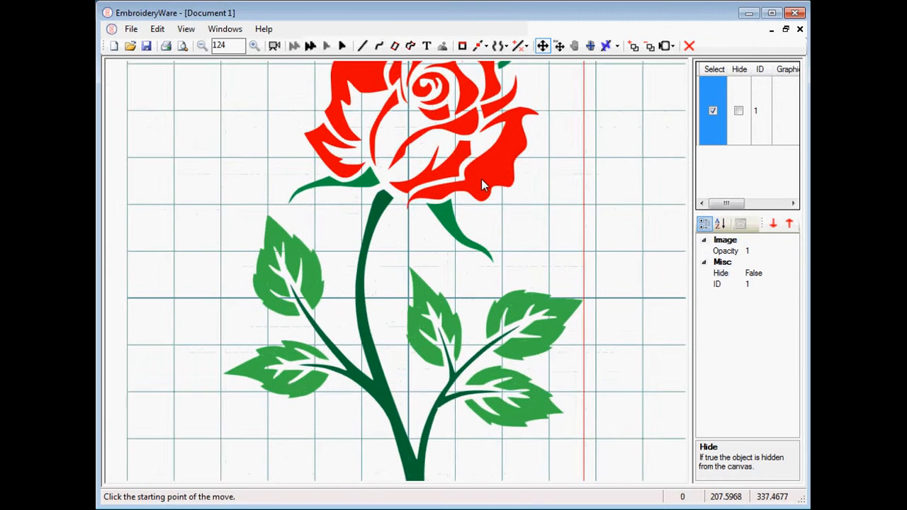
pyautogui.scroll(3, 485, 185)
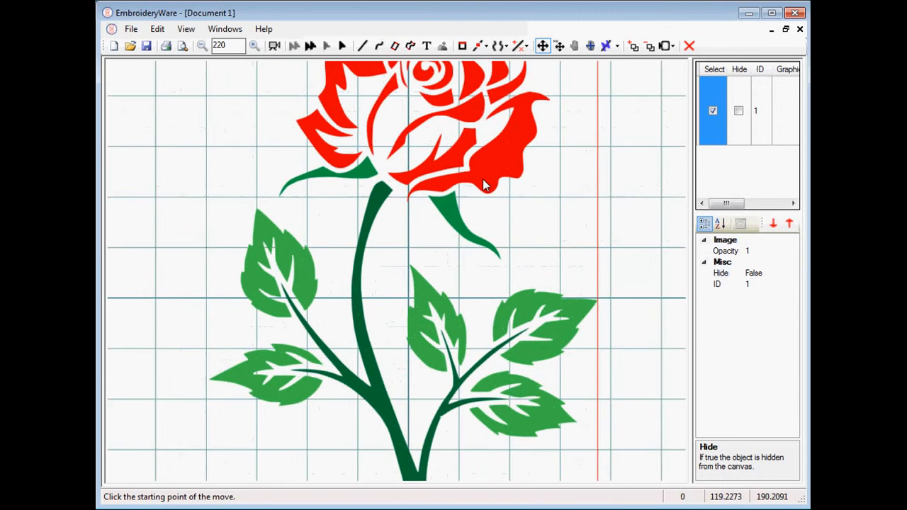
pyautogui.scroll(-3, 483, 179)
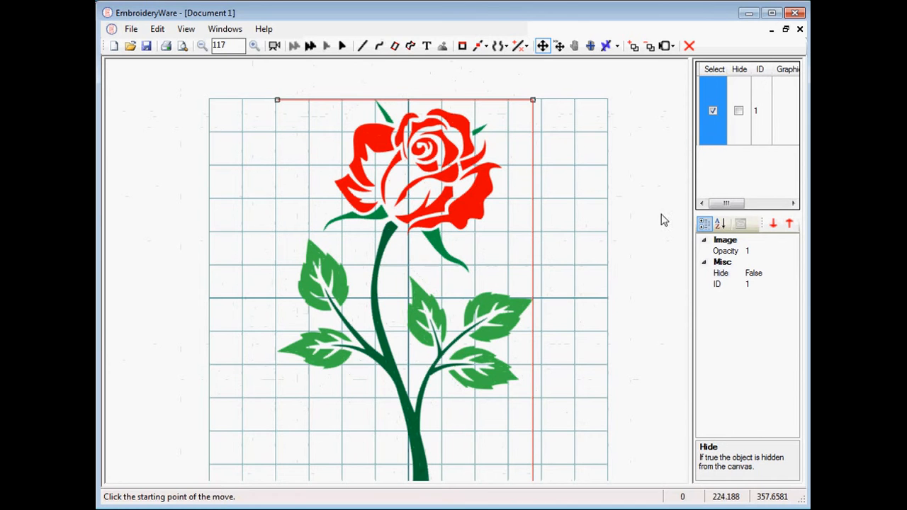
# Set the image's opacity to 0.5.
pyautogui.click(766, 252)
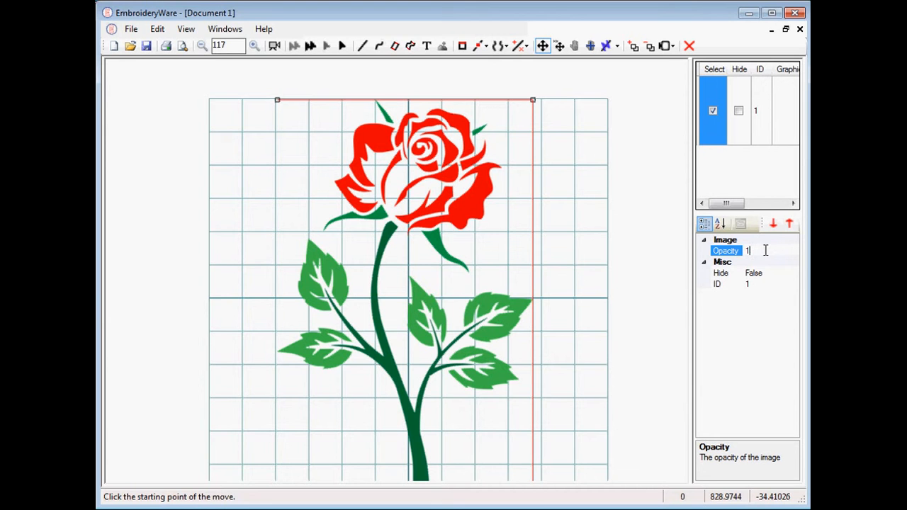
pyautogui.moveTo(760, 250); pyautogui.dragTo(722, 248)
pyautogui.press('BackSpace')
pyautogui.write('.5')
pyautogui.press('Return')
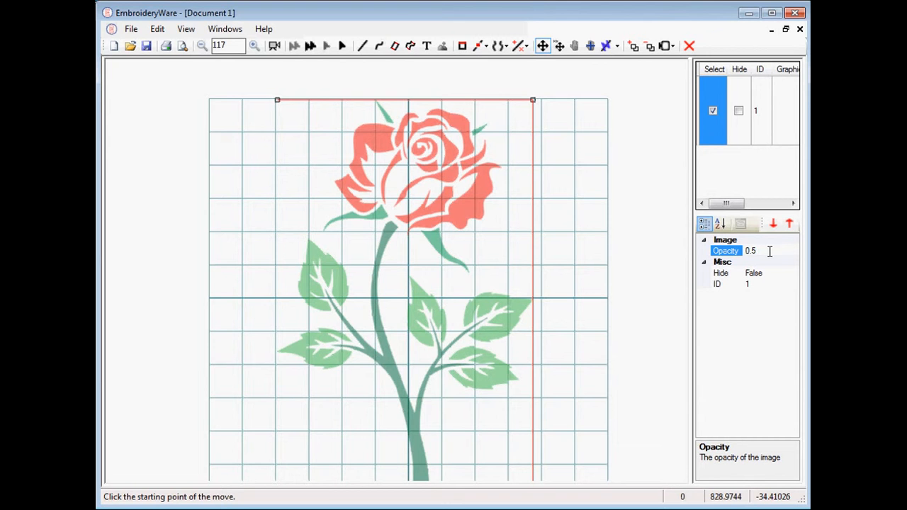
# Set the image's opacity to 0.1, then adjust it to 0.3.
pyautogui.press('BackSpace')
pyautogui.write('1')
pyautogui.press('Return')
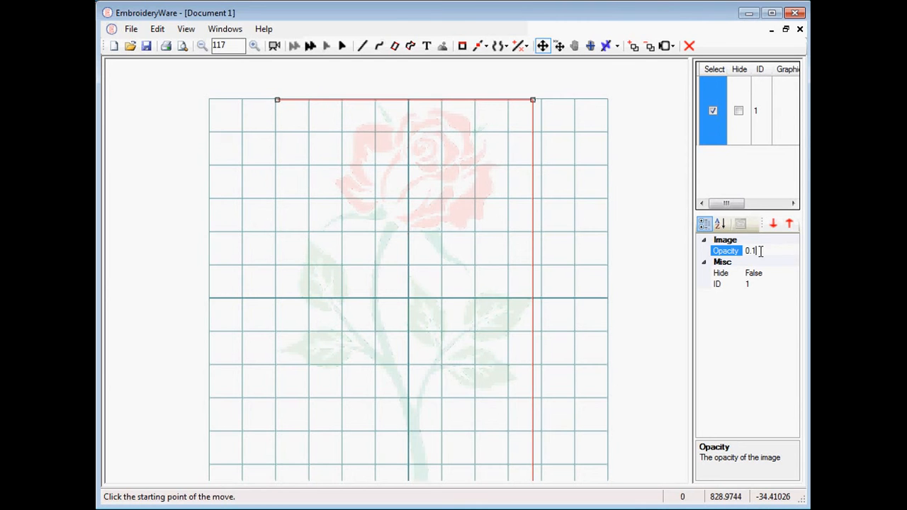
pyautogui.moveTo(761, 253); pyautogui.dragTo(755, 250)
pyautogui.write('3')
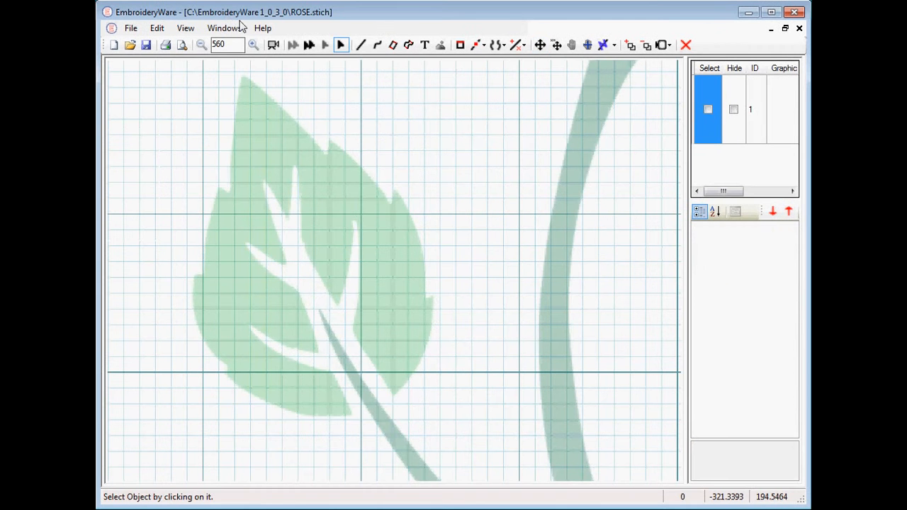
# Start tracing the leaf with a line from the stem at the leaf's base, switching to curve mode.
pyautogui.click(360, 45)
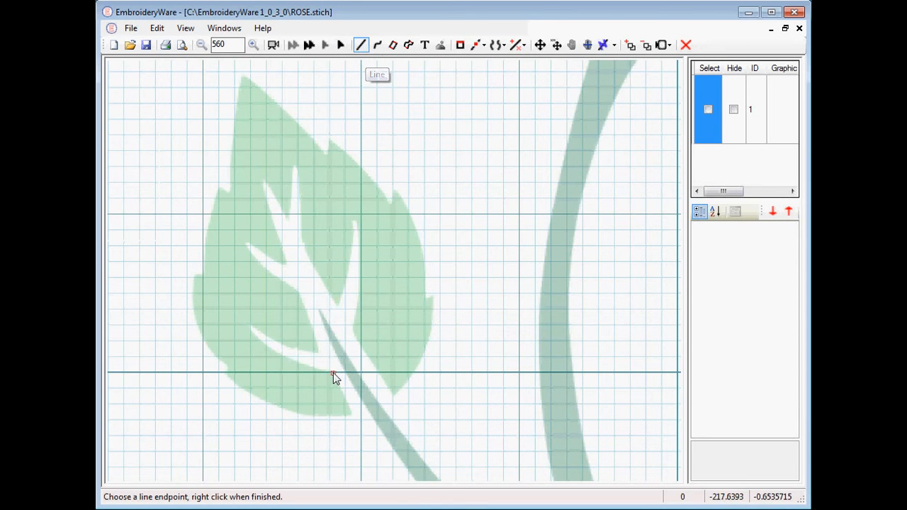
pyautogui.click(333, 373)
pyautogui.rightClick(353, 418)
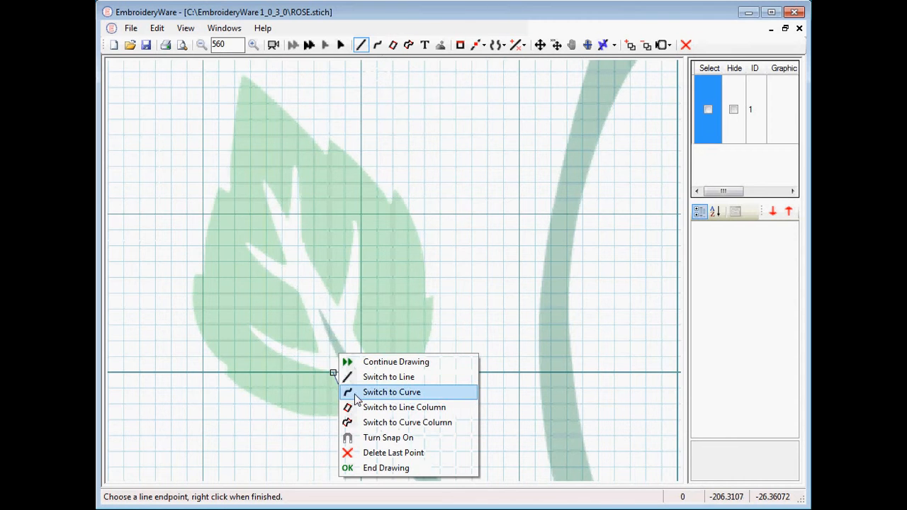
pyautogui.click(357, 393)
pyautogui.click(351, 413)
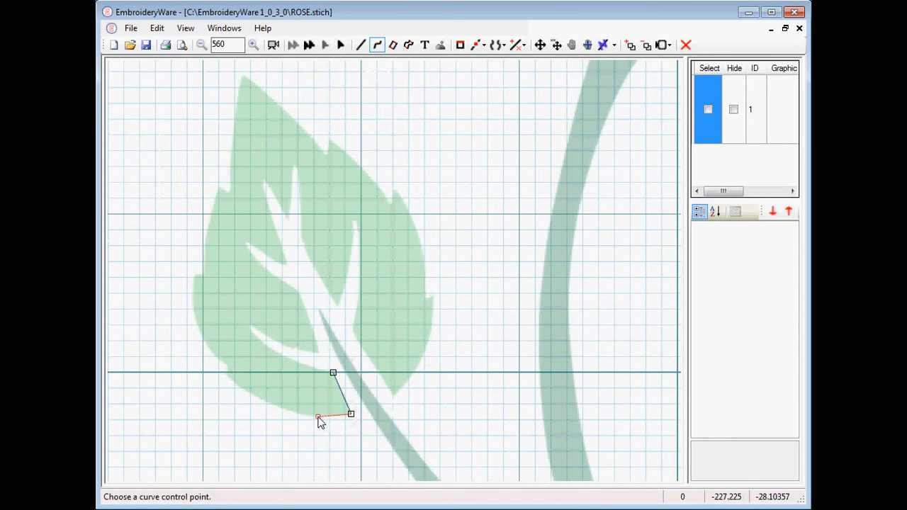
# Draw a curve along the leaf's lower edge to its left corner and switch back to line mode.
pyautogui.click(266, 403)
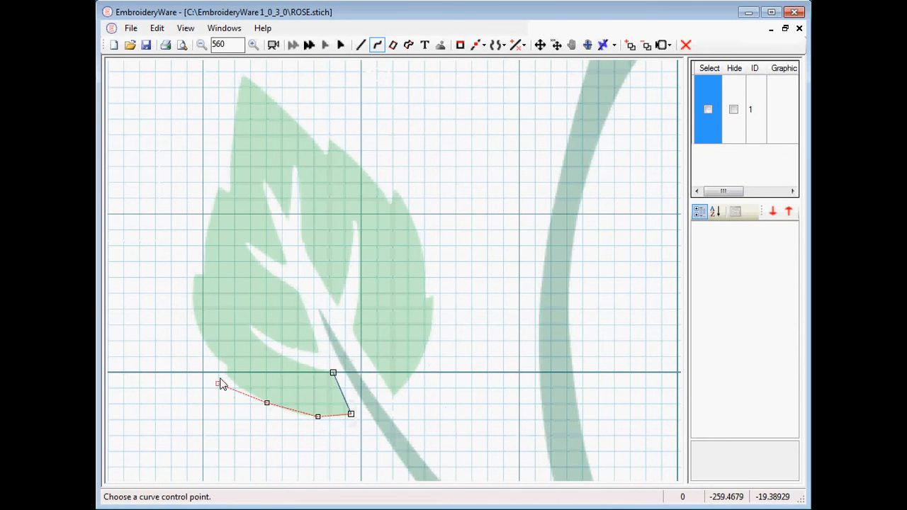
pyautogui.click(224, 378)
pyautogui.click(224, 378)
pyautogui.rightClick(224, 377)
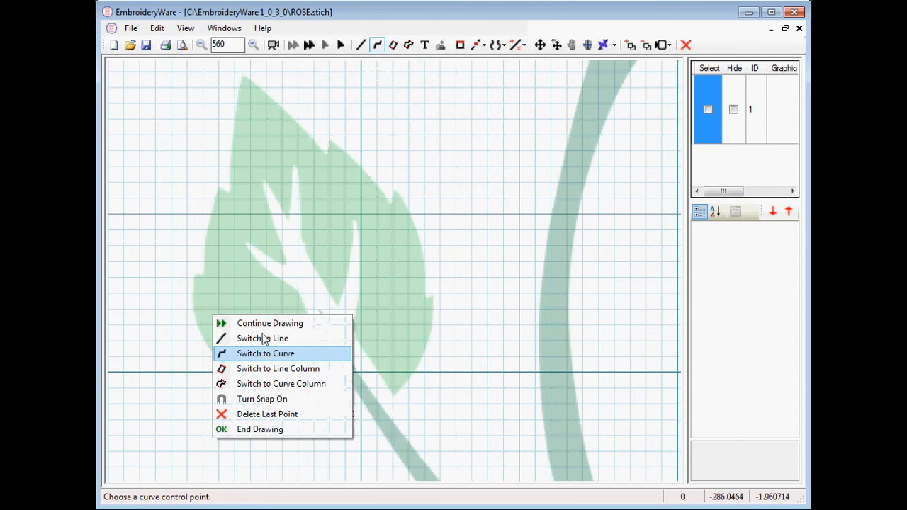
pyautogui.click(264, 342)
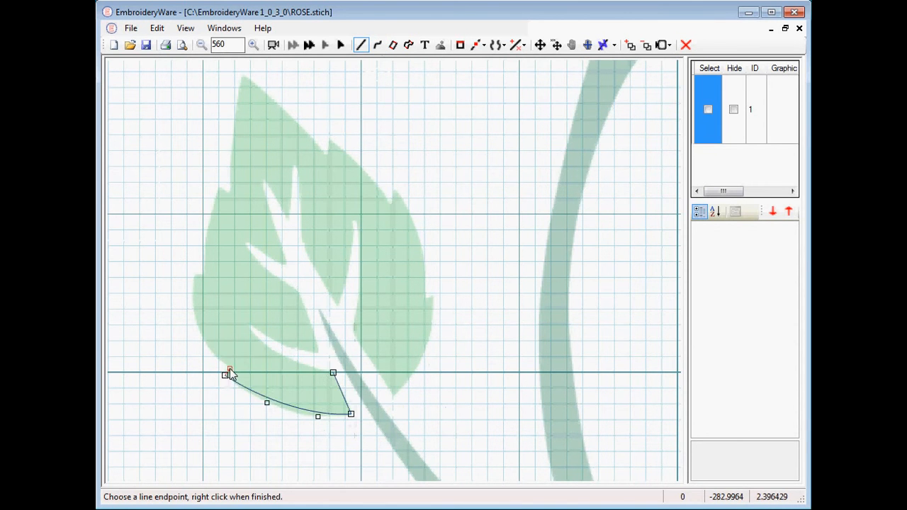
# Continue in curve mode up the leaf's left edge, then switch to line mode.
pyautogui.rightClick(230, 371)
pyautogui.click(249, 347)
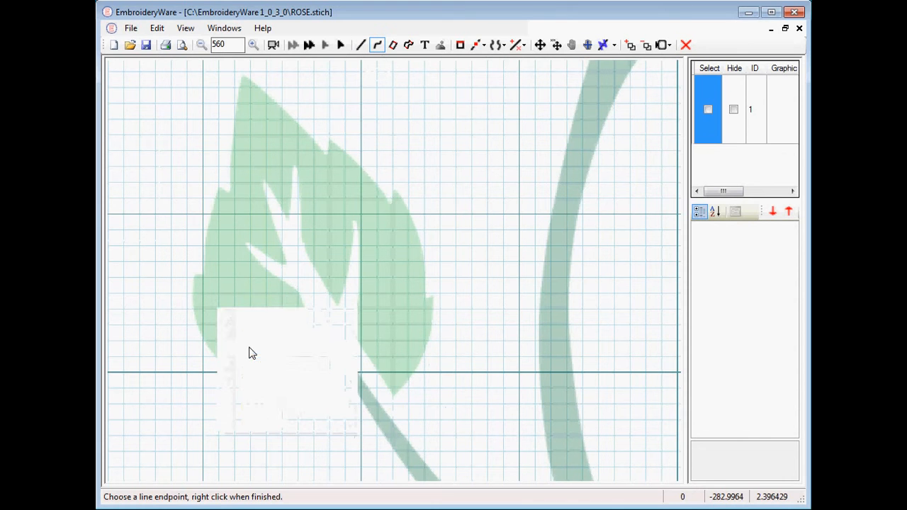
pyautogui.click(210, 348)
pyautogui.click(197, 313)
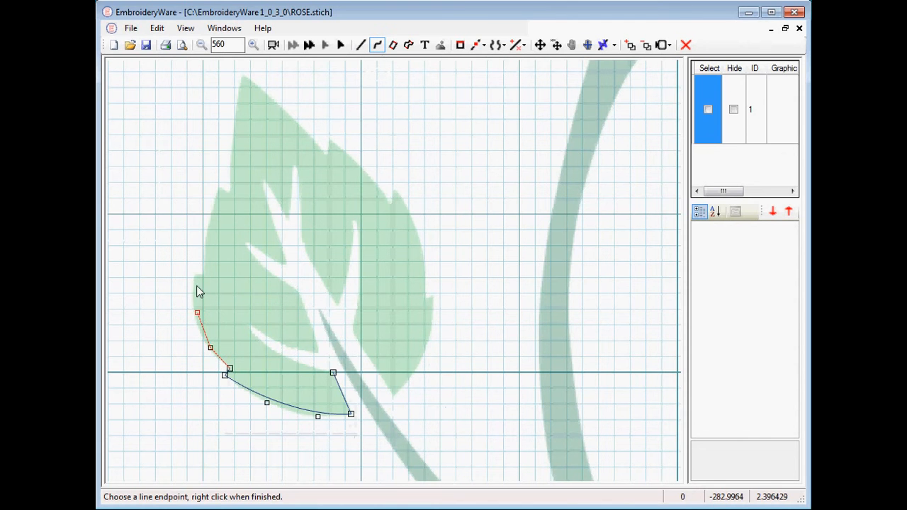
pyautogui.click(196, 275)
pyautogui.rightClick(197, 279)
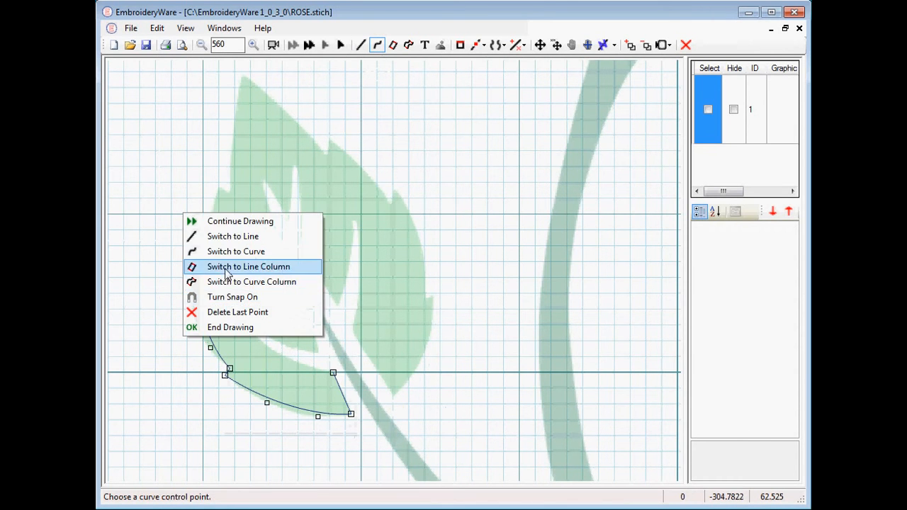
pyautogui.click(217, 236)
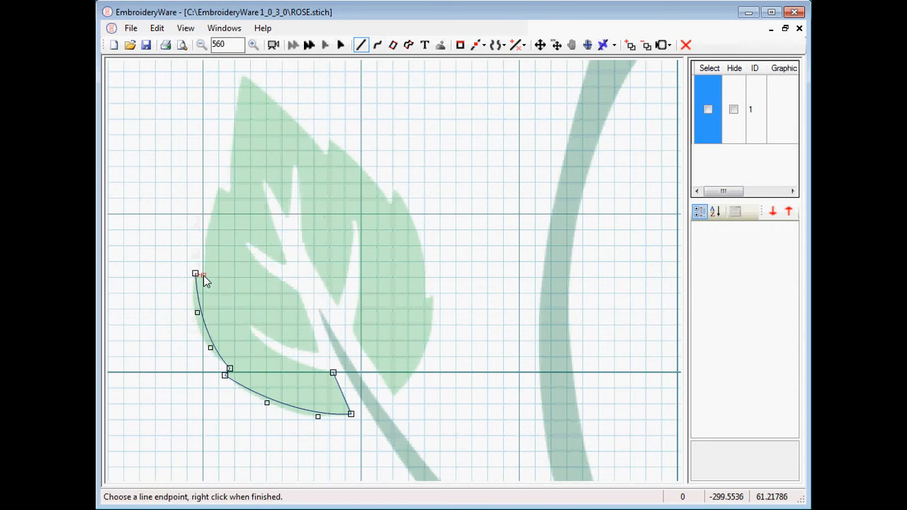
# Add another curve segment further up the leaf's left edge and switch back to line mode.
pyautogui.rightClick(204, 281)
pyautogui.click(212, 252)
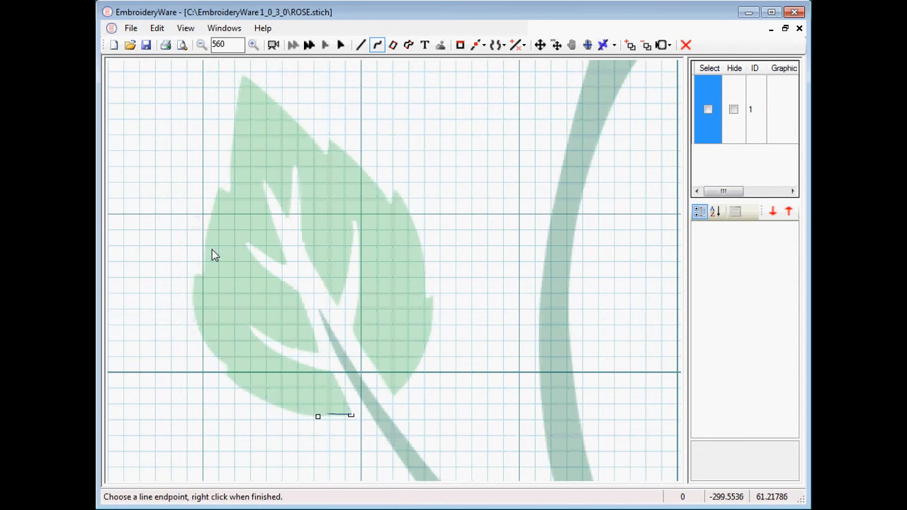
pyautogui.click(207, 237)
pyautogui.click(211, 211)
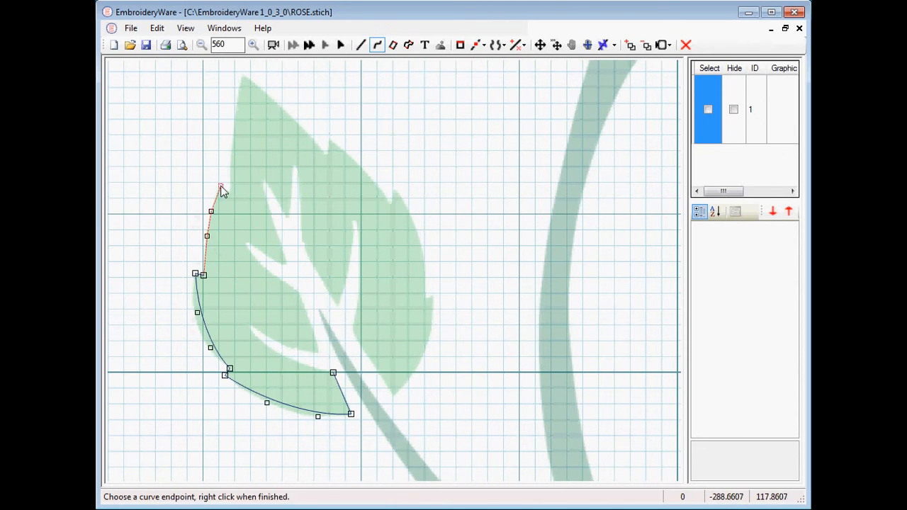
pyautogui.click(220, 187)
pyautogui.rightClick(220, 187)
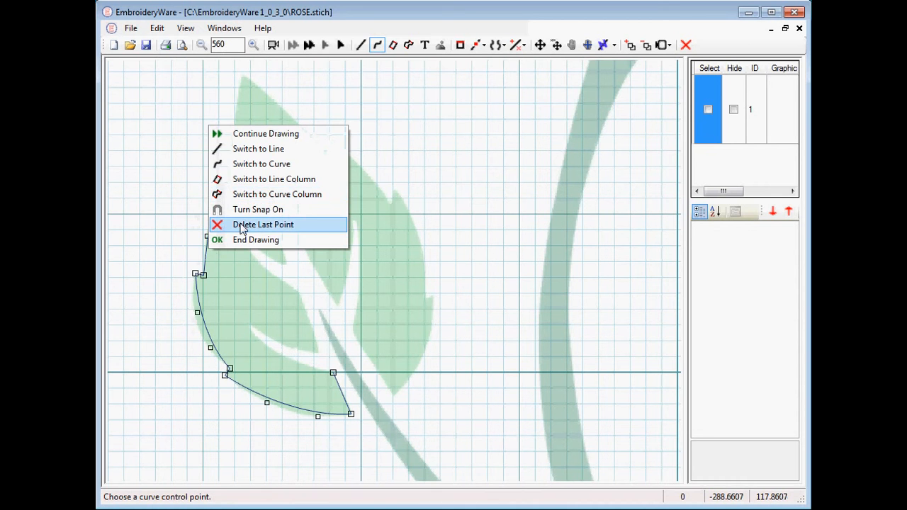
pyautogui.click(236, 149)
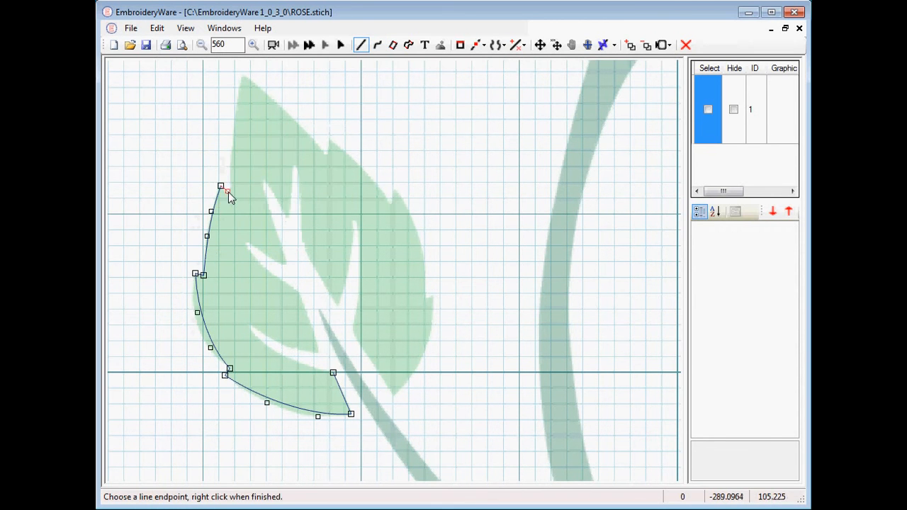
# Switch to curve mode and draw a curve up the leaf's left edge to its tip, staying in curve mode.
pyautogui.rightClick(229, 193)
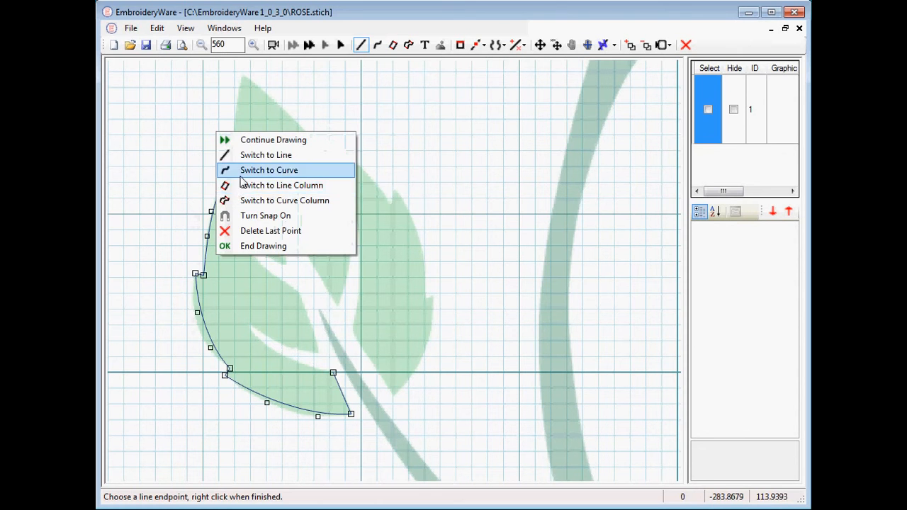
pyautogui.click(238, 171)
pyautogui.click(231, 148)
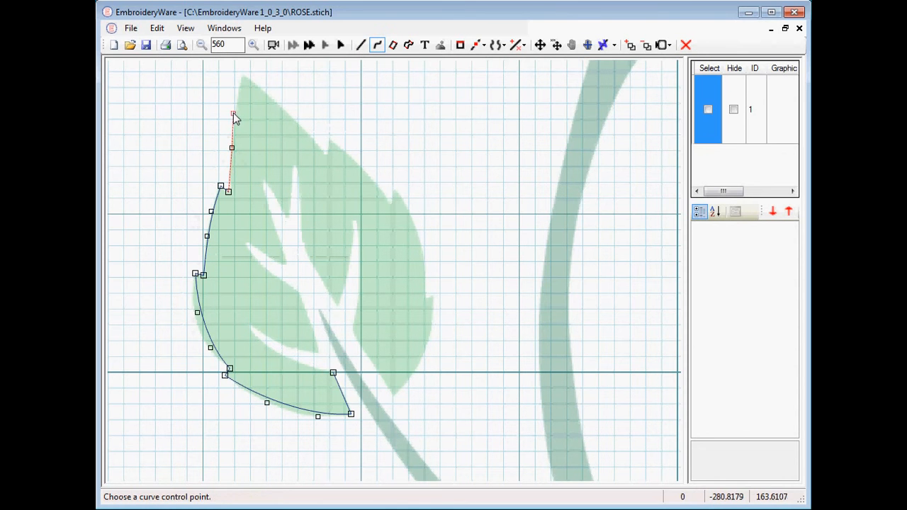
pyautogui.click(243, 76)
pyautogui.rightClick(243, 76)
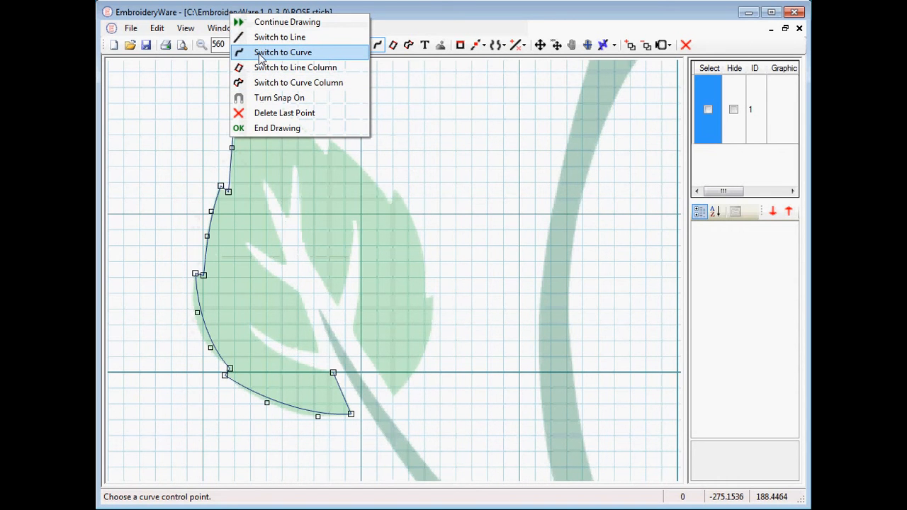
pyautogui.click(261, 53)
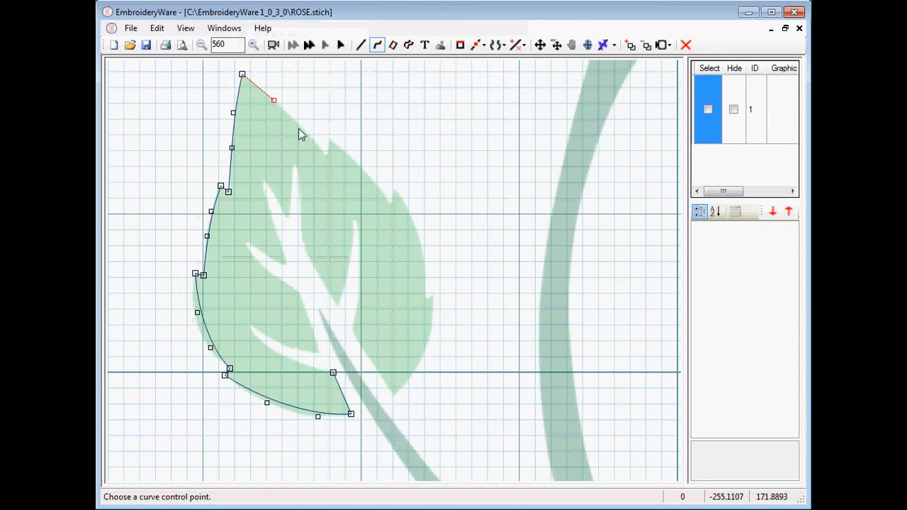
# Draw a curve from the leaf's tip along its upper edge and switch to line mode.
pyautogui.click(307, 133)
pyautogui.rightClick(332, 158)
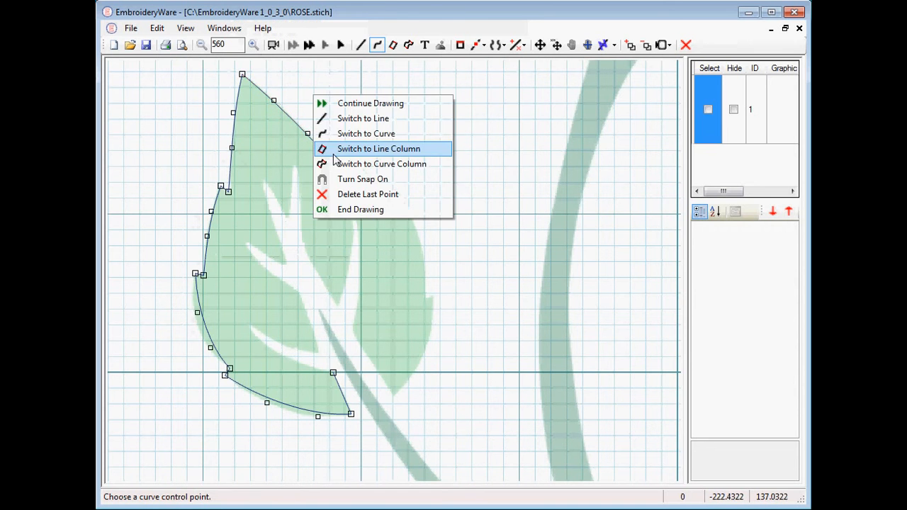
pyautogui.click(337, 121)
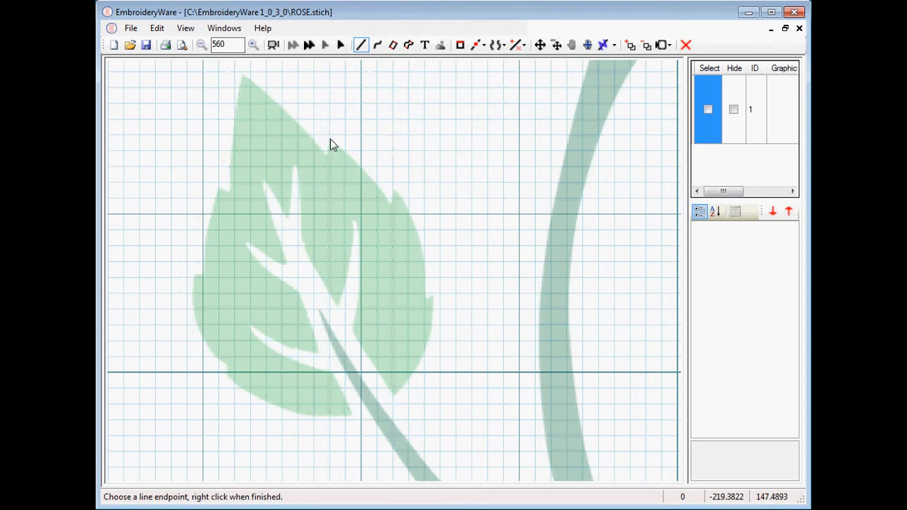
# Switch to curve mode, trace the upper-right edge down to the first notch, and switch back to line mode.
pyautogui.rightClick(330, 145)
pyautogui.click(344, 115)
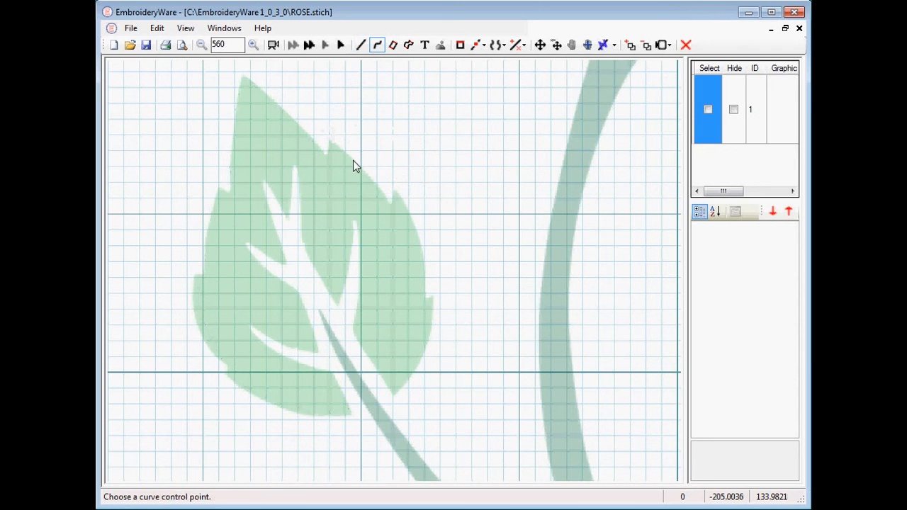
pyautogui.click(353, 160)
pyautogui.click(388, 204)
pyautogui.rightClick(388, 203)
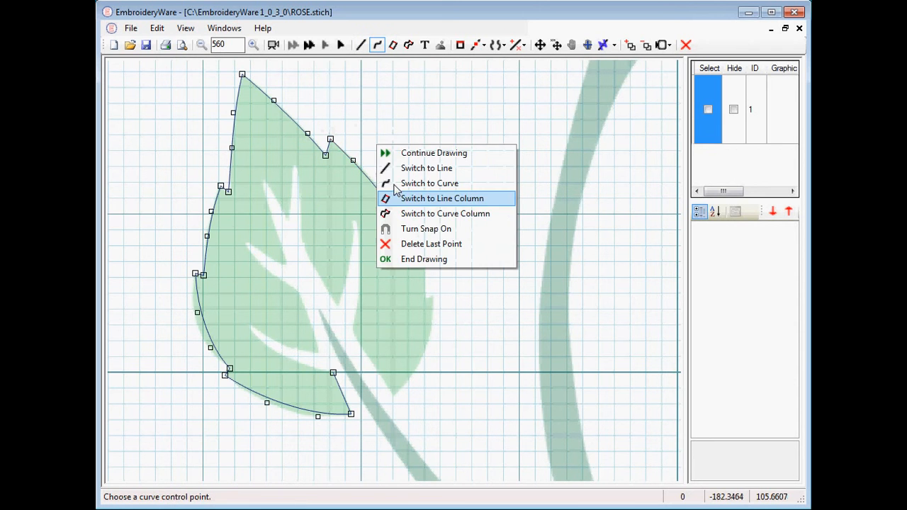
pyautogui.click(387, 168)
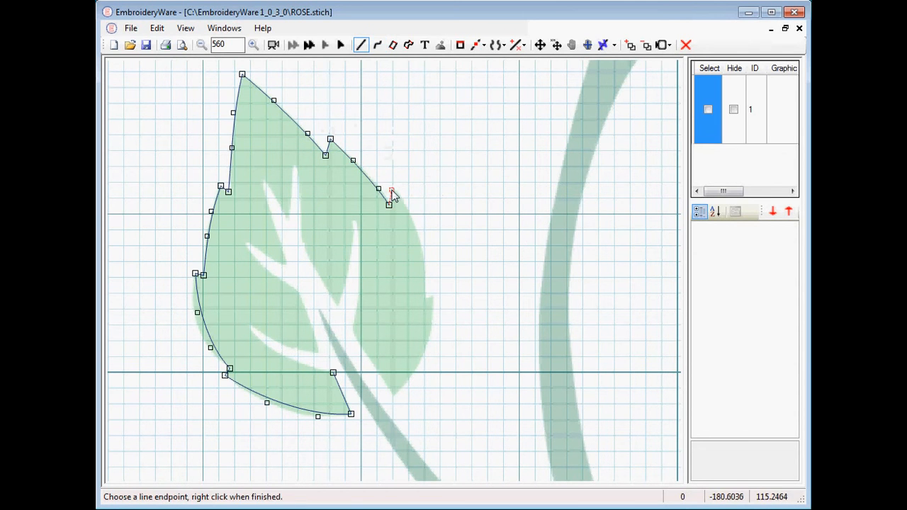
# Add a short line across the notch on the leaf's right edge and switch to curve mode.
pyautogui.click(391, 192)
pyautogui.rightClick(390, 191)
pyautogui.click(411, 169)
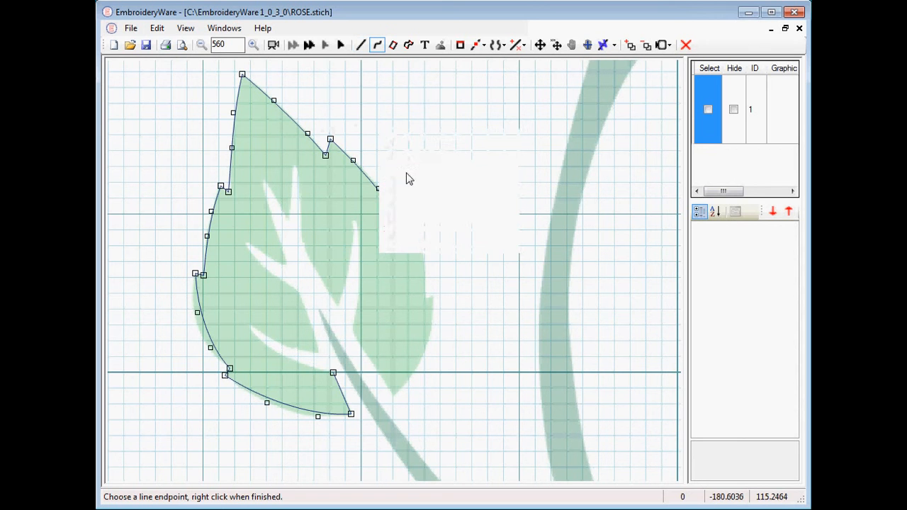
# Draw a curve down the leaf's right edge to the next notch and switch to line mode.
pyautogui.click(411, 214)
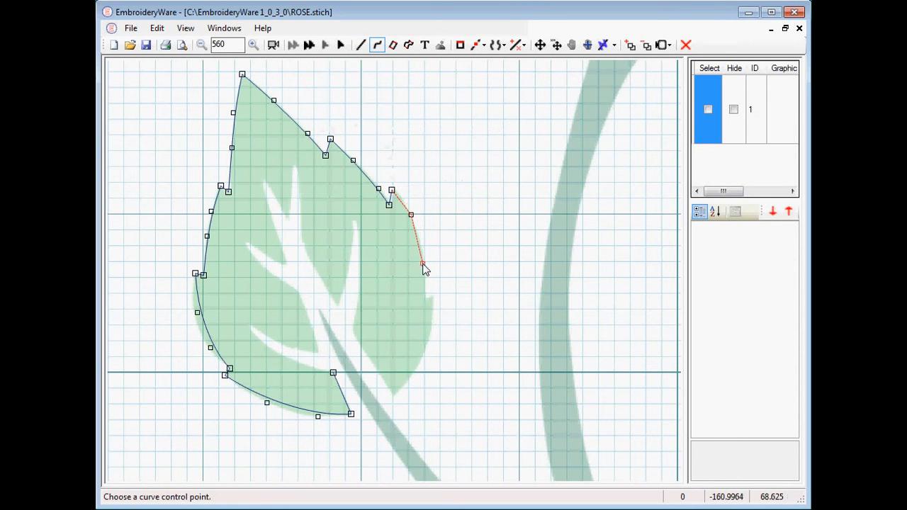
pyautogui.click(423, 263)
pyautogui.click(425, 303)
pyautogui.rightClick(427, 307)
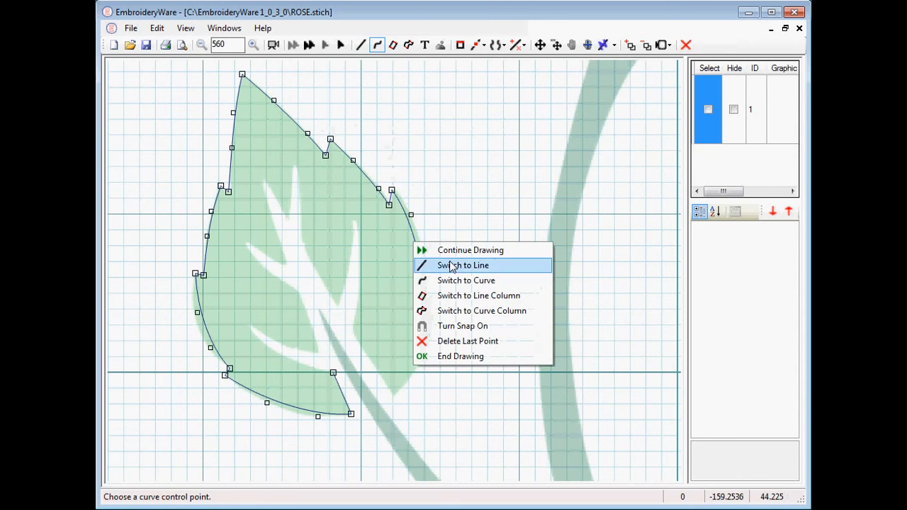
pyautogui.click(451, 266)
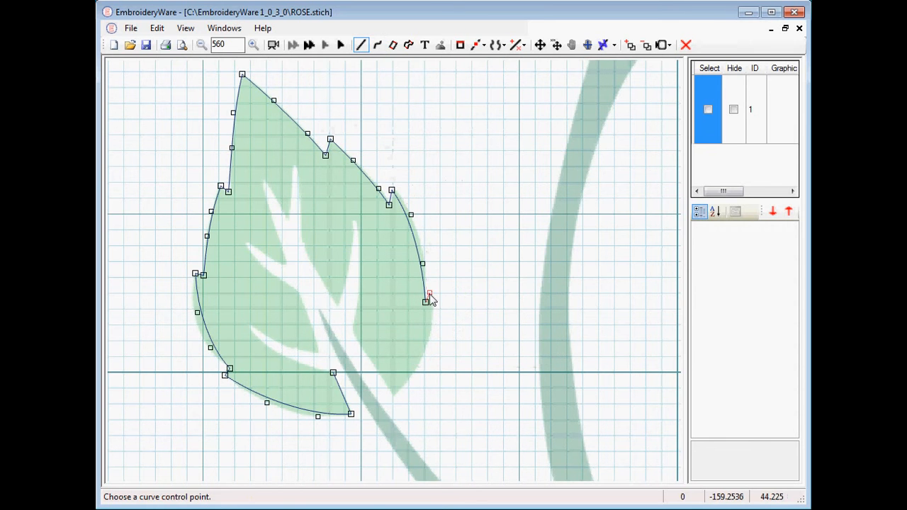
# Switch to curve mode and draw a curve down the leaf's lower-right edge toward the stem.
pyautogui.rightClick(430, 295)
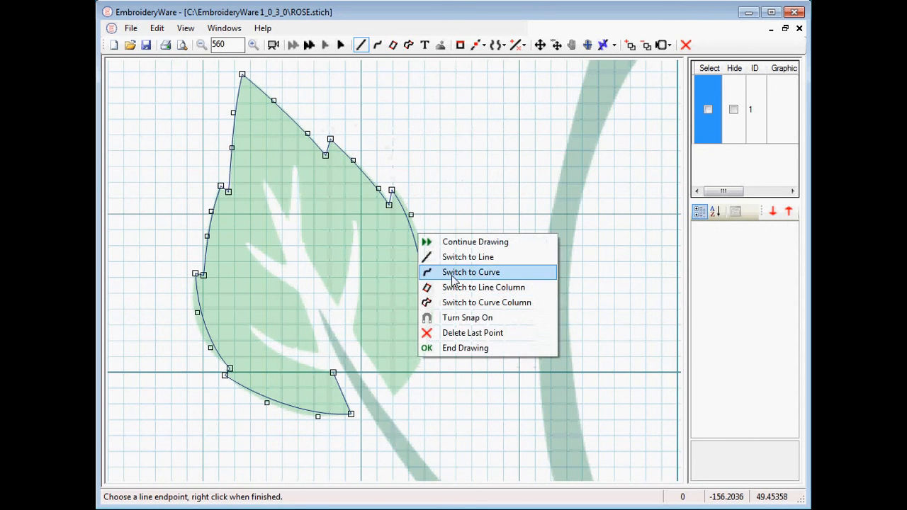
pyautogui.click(455, 271)
pyautogui.click(433, 309)
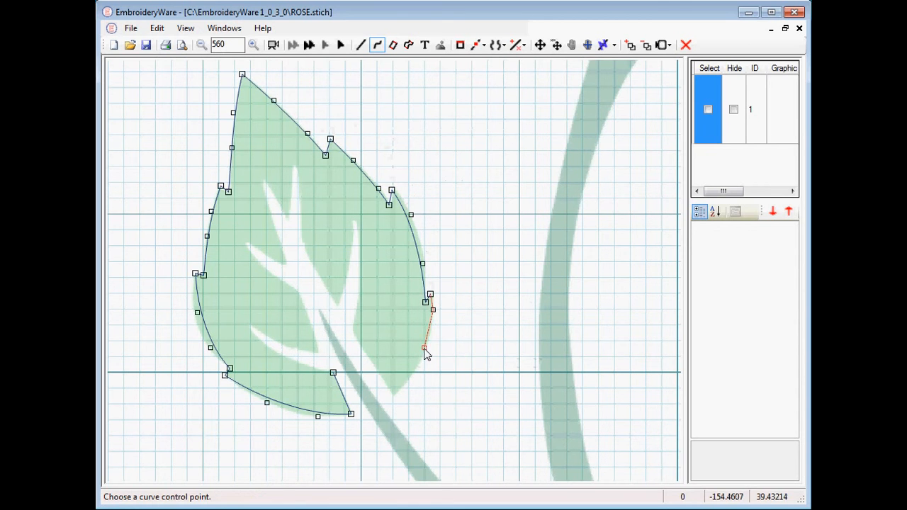
pyautogui.click(424, 348)
pyautogui.click(393, 396)
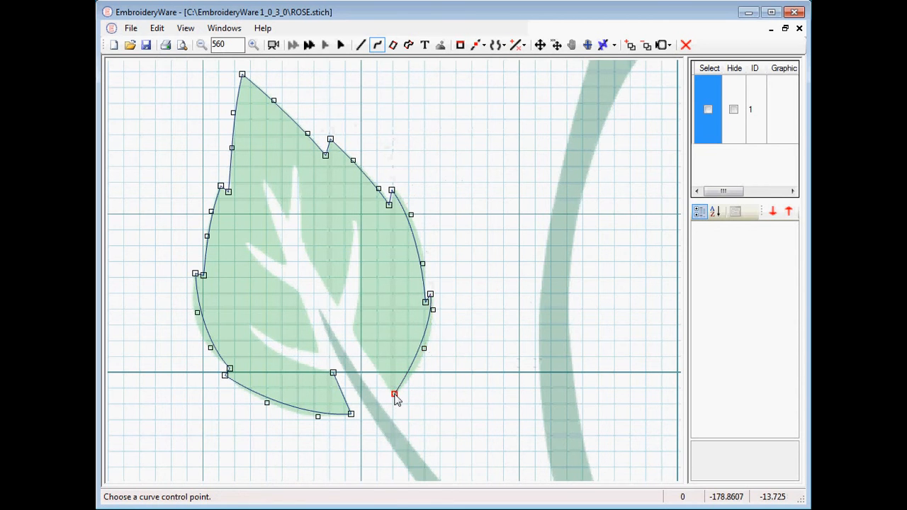
pyautogui.rightClick(394, 397)
pyautogui.click(408, 358)
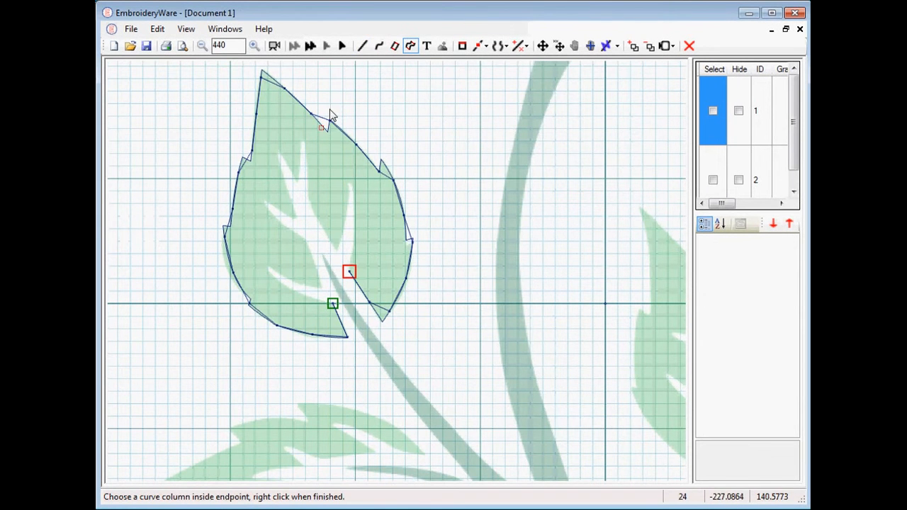
# Select the leaf outline and choose the Add Curve After edit operation.
pyautogui.click(342, 45)
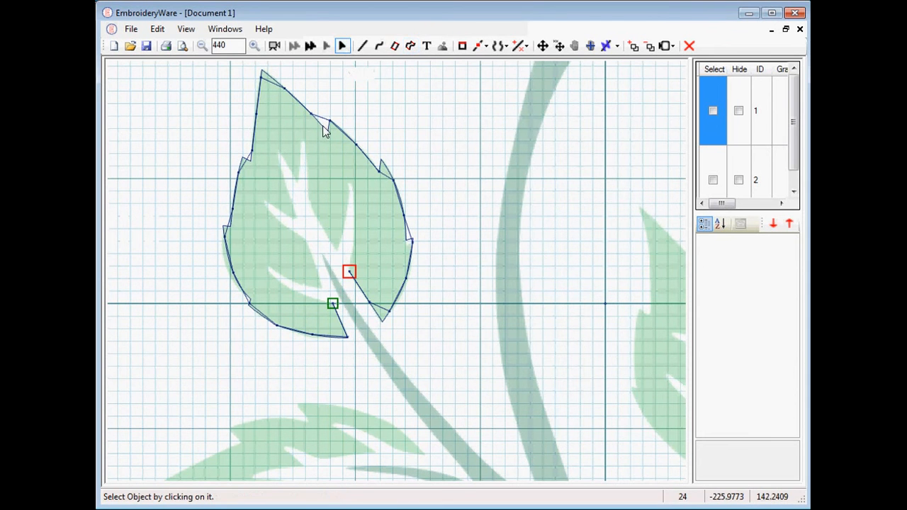
pyautogui.click(323, 125)
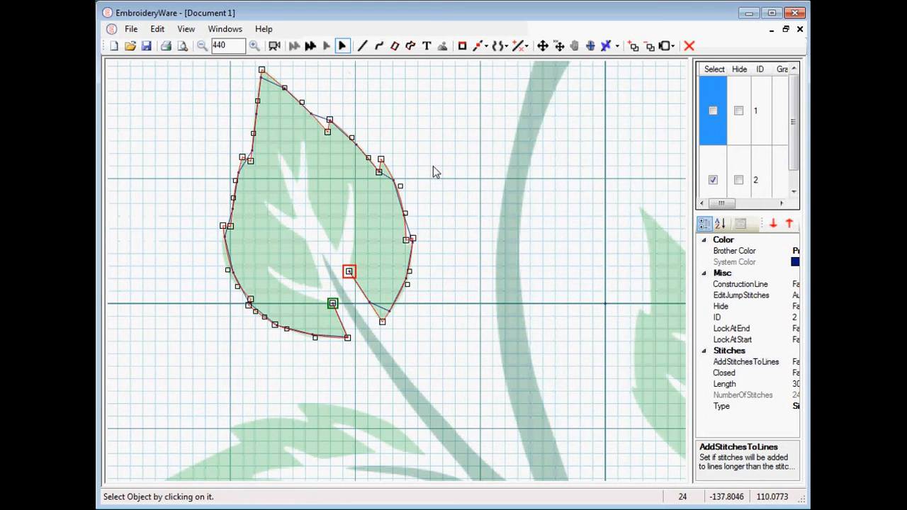
pyautogui.click(506, 47)
pyautogui.click(525, 48)
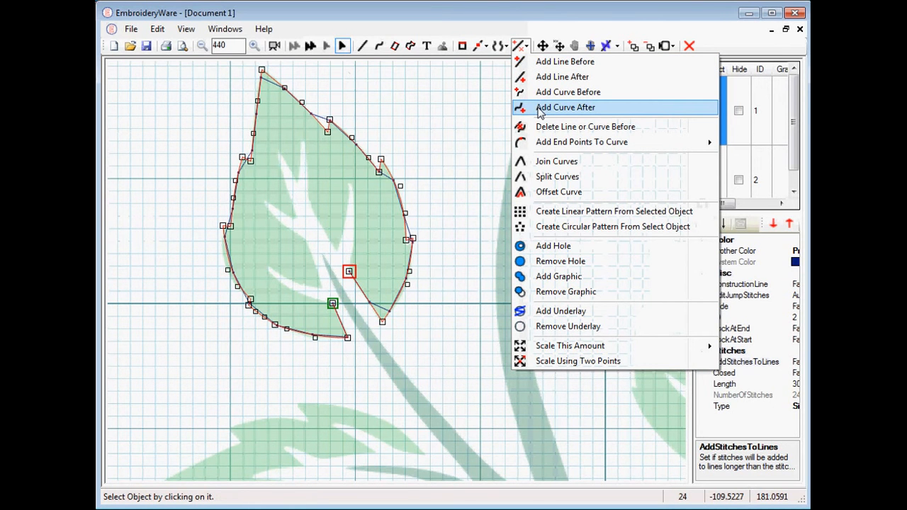
pyautogui.click(523, 108)
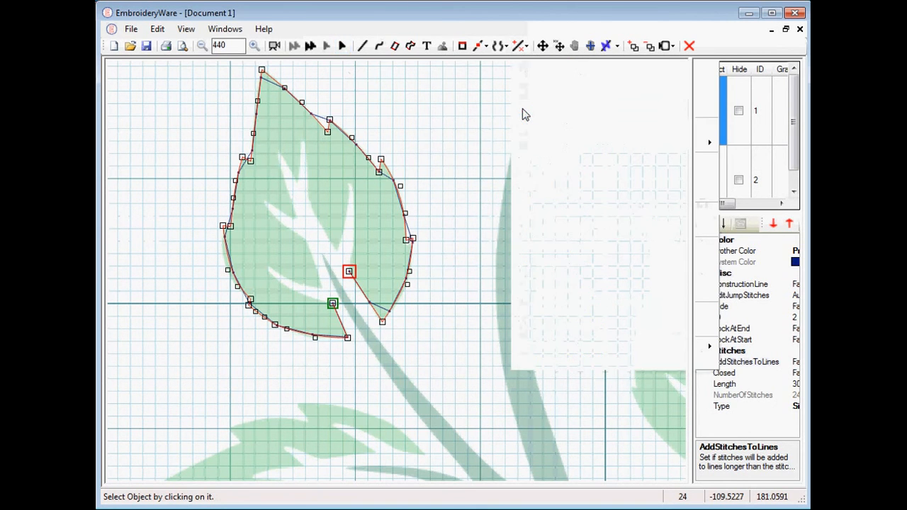
# Add curves from the stem point up to the central vein's tip and back down its left side.
pyautogui.click(350, 274)
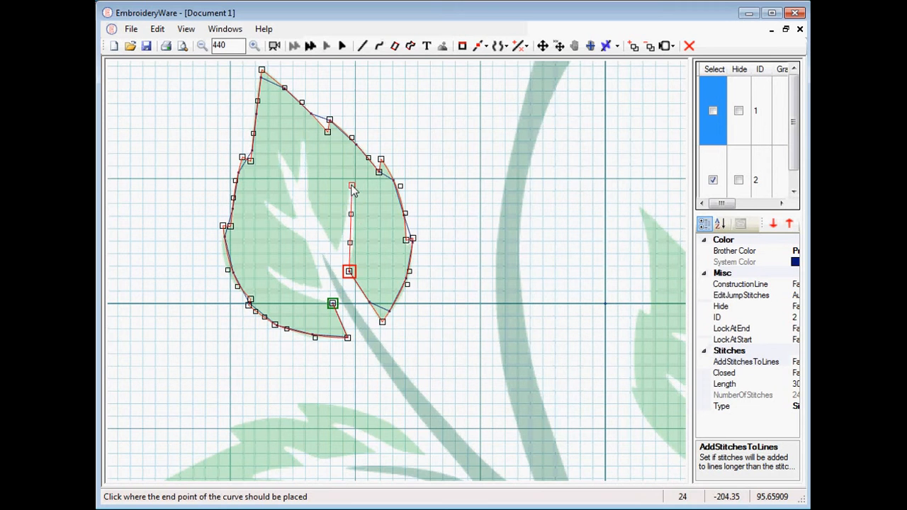
pyautogui.click(352, 185)
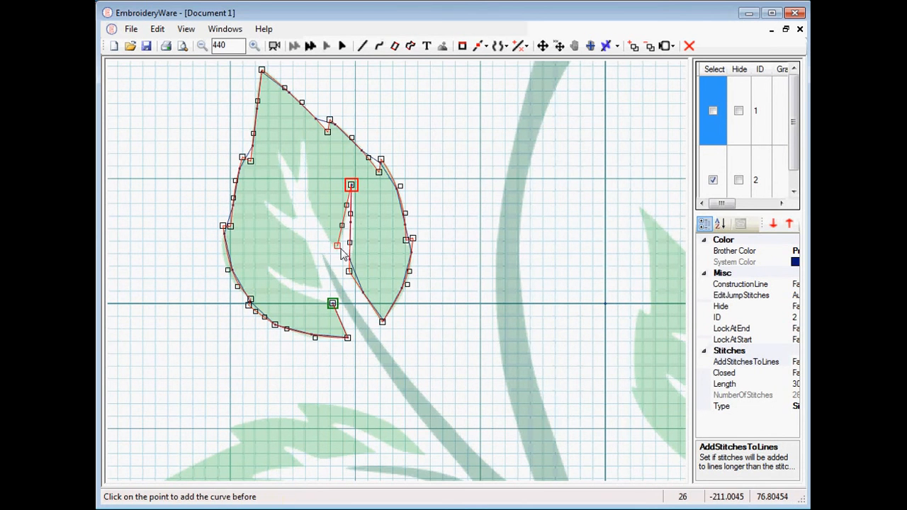
pyautogui.click(352, 186)
pyautogui.click(337, 251)
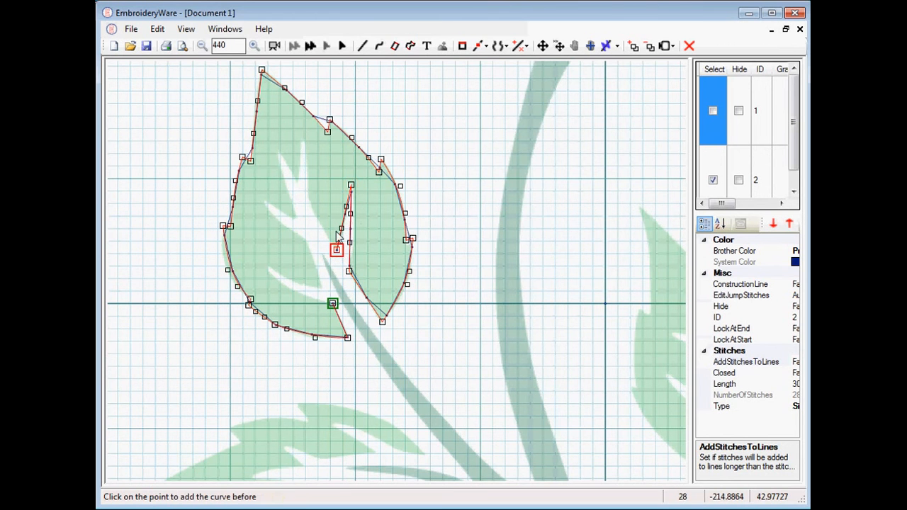
pyautogui.click(336, 249)
# Add curves tracing the upper vein branch up to its tip and back down.
pyautogui.click(308, 196)
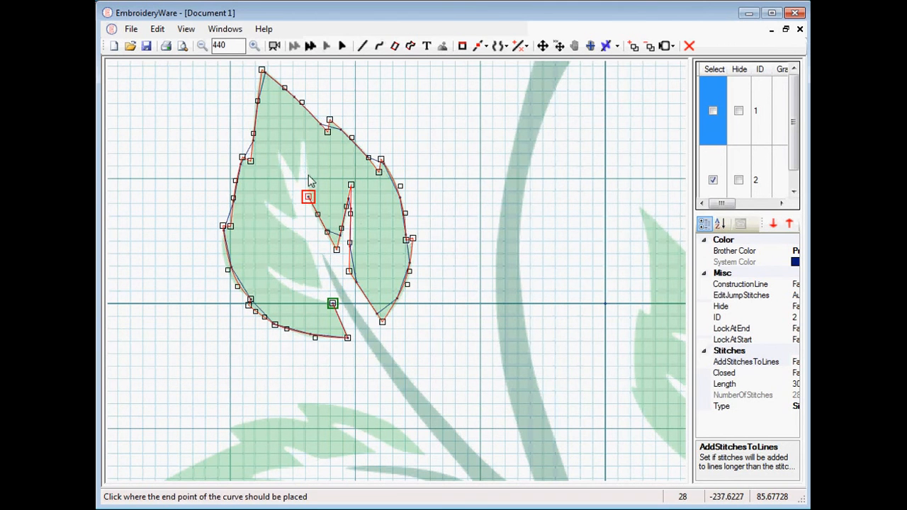
pyautogui.click(309, 149)
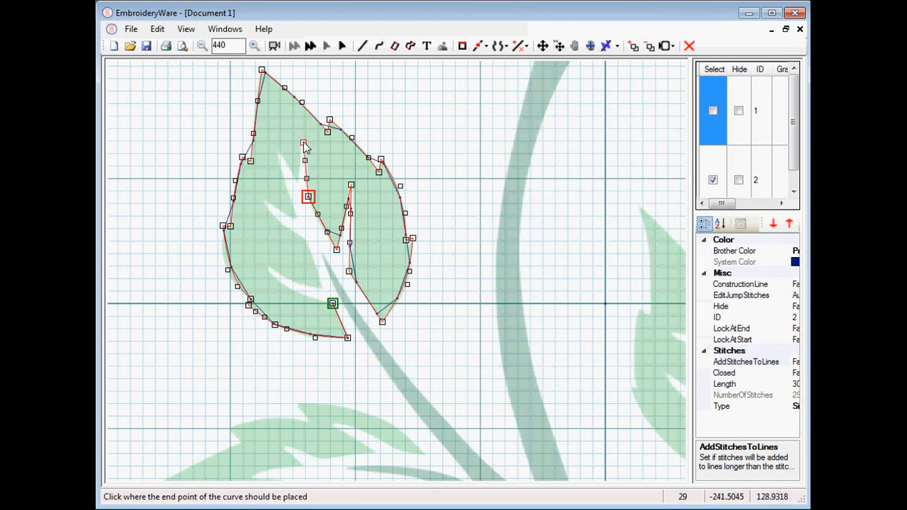
pyautogui.click(304, 140)
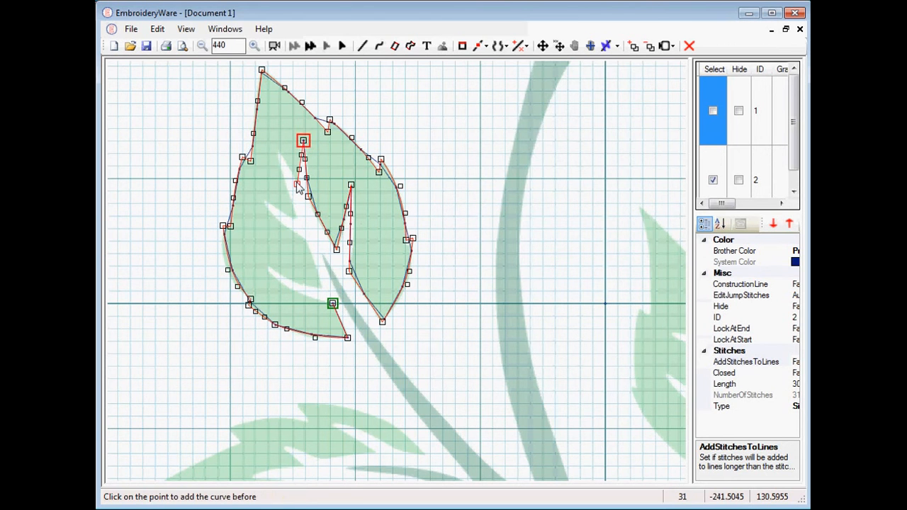
pyautogui.click(304, 140)
pyautogui.click(297, 183)
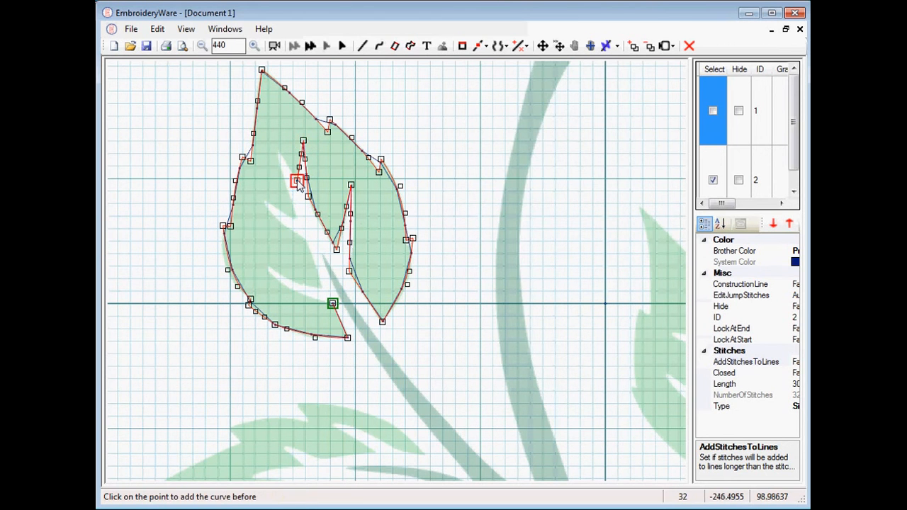
# Add curves tracing the next vein branch out to the left and back toward the centre.
pyautogui.click(277, 154)
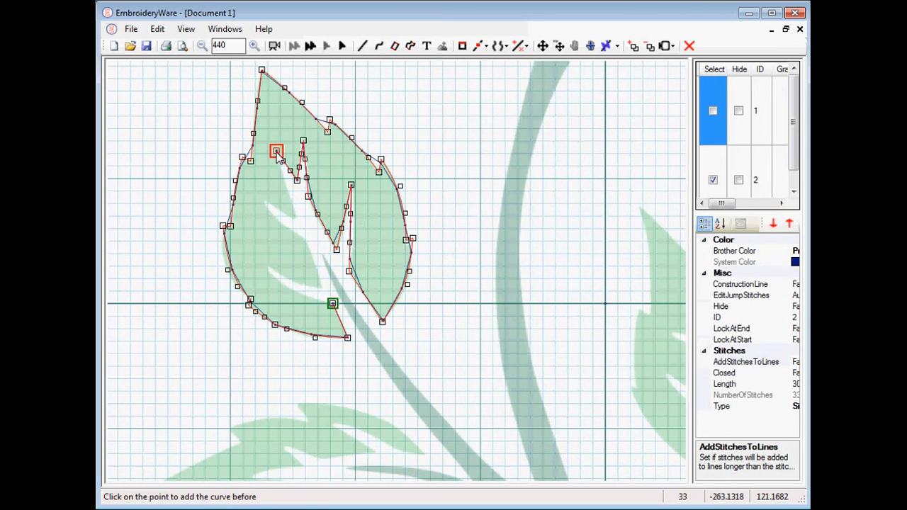
pyautogui.click(295, 216)
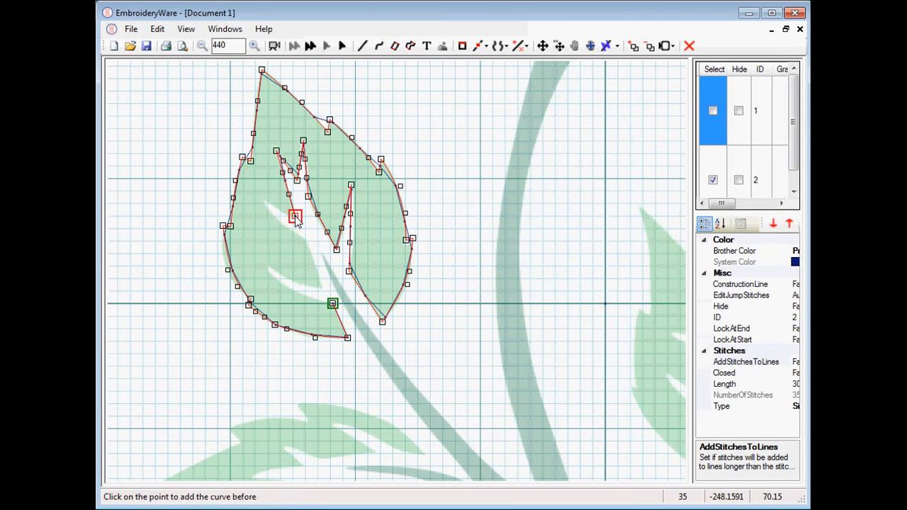
pyautogui.click(294, 216)
pyautogui.click(265, 203)
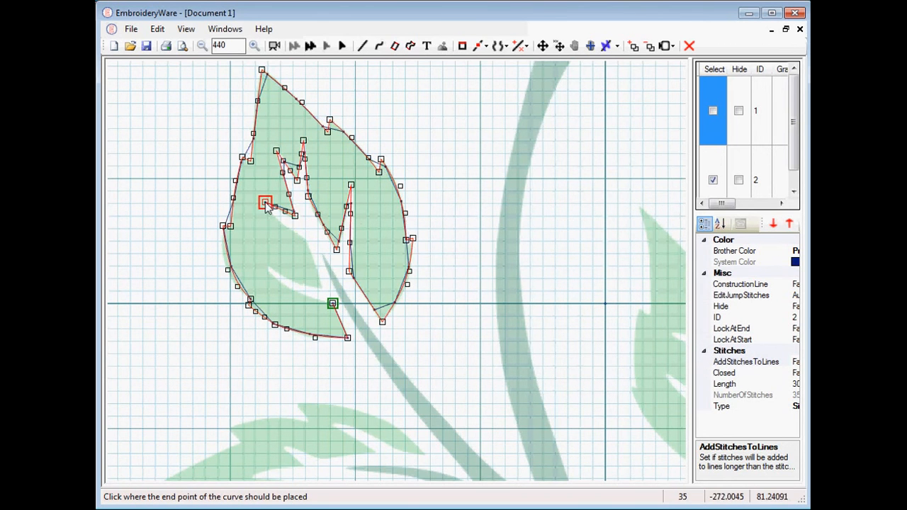
pyautogui.click(265, 203)
# Add curves tracing the lower vein branch out to the left and back to the stem point.
pyautogui.click(304, 242)
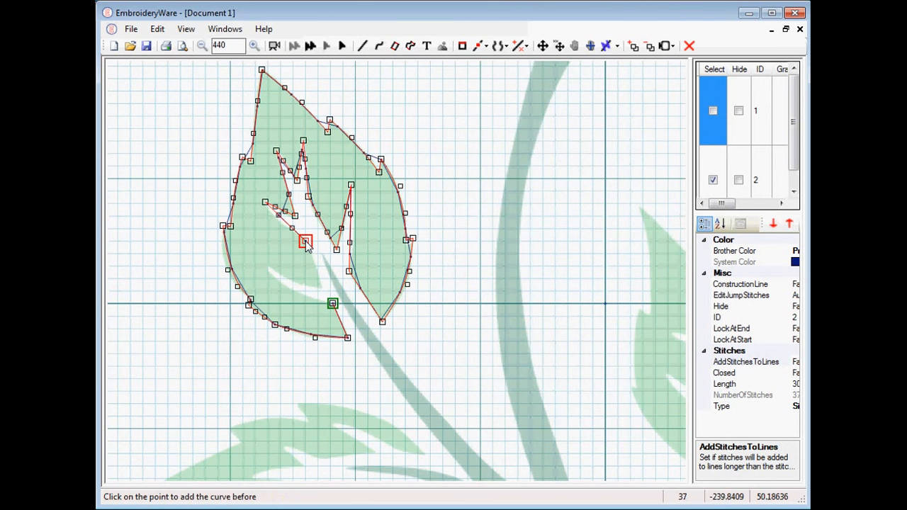
pyautogui.click(306, 242)
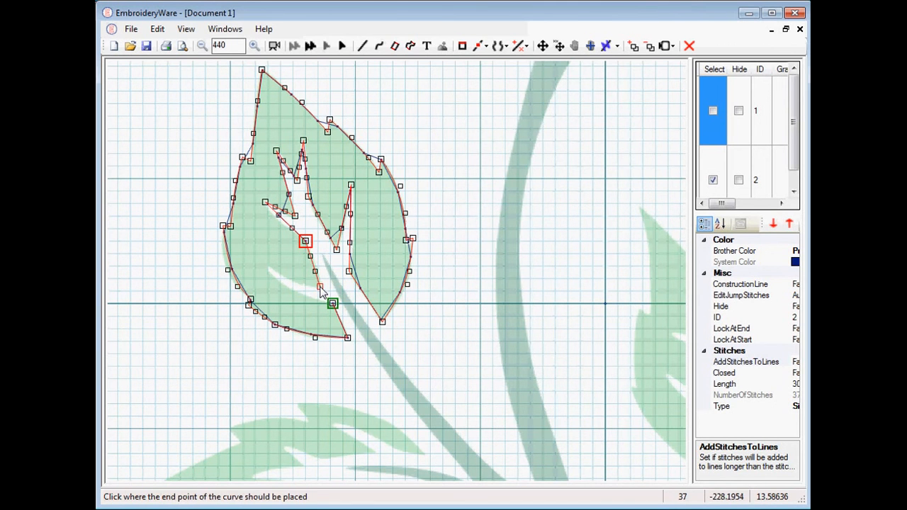
pyautogui.click(321, 287)
pyautogui.click(320, 287)
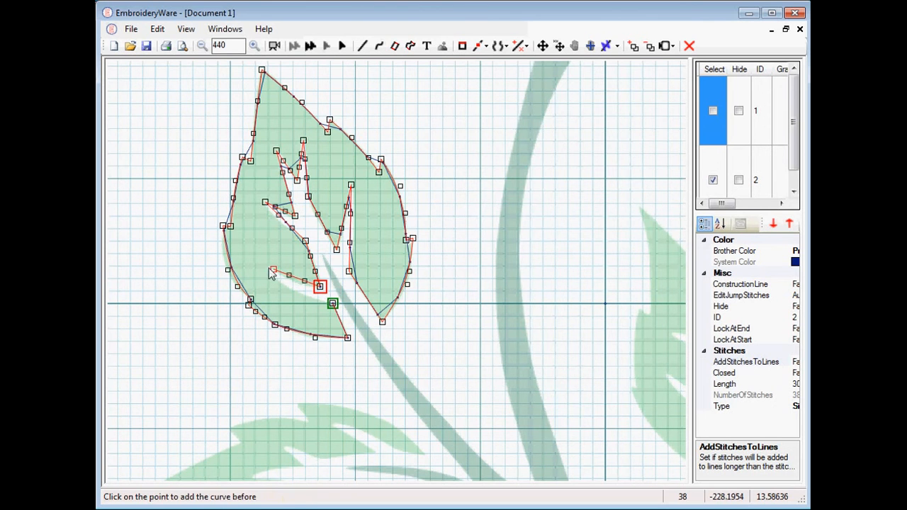
pyautogui.click(267, 269)
pyautogui.click(268, 268)
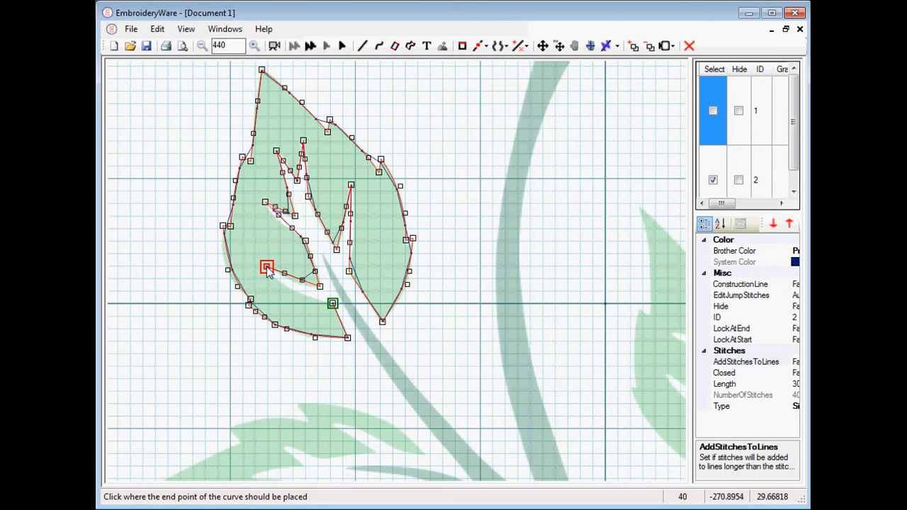
pyautogui.click(331, 305)
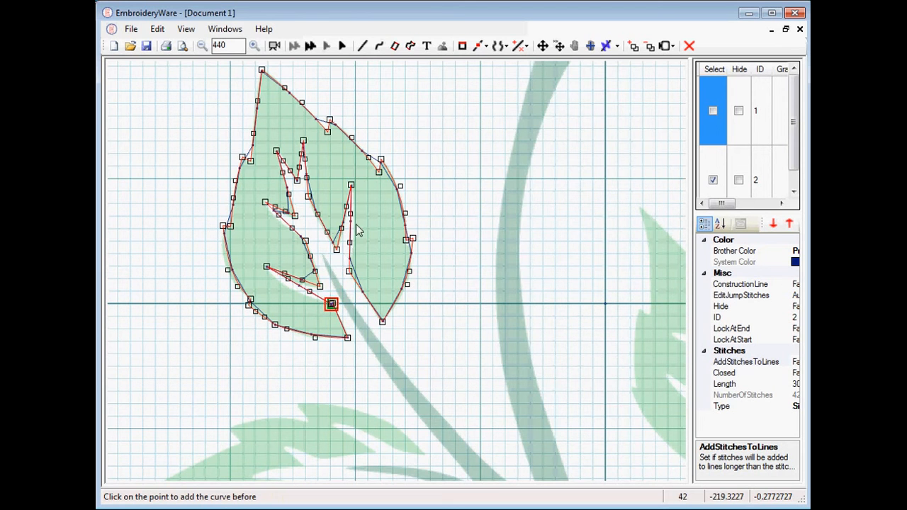
# Switch to the point-modify edit operation and reshape the control points of the lower vein branch curves.
pyautogui.click(480, 48)
pyautogui.click(483, 62)
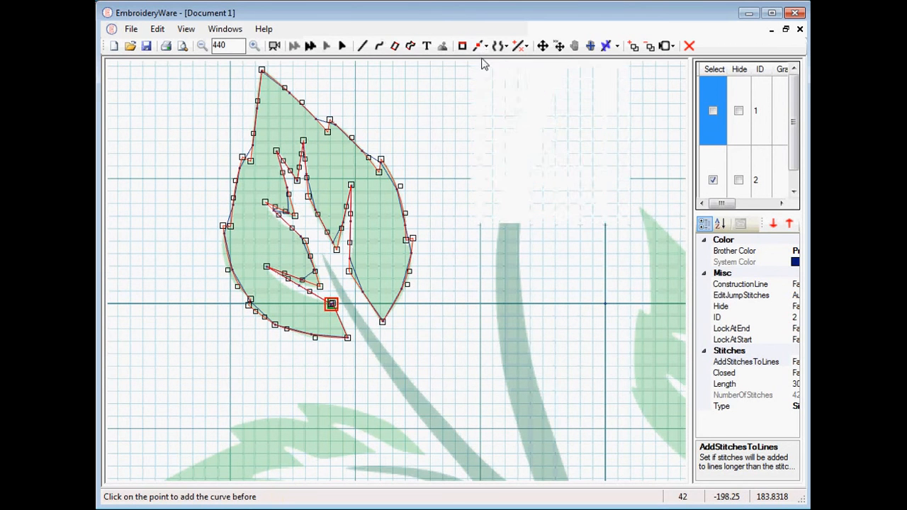
pyautogui.click(303, 305)
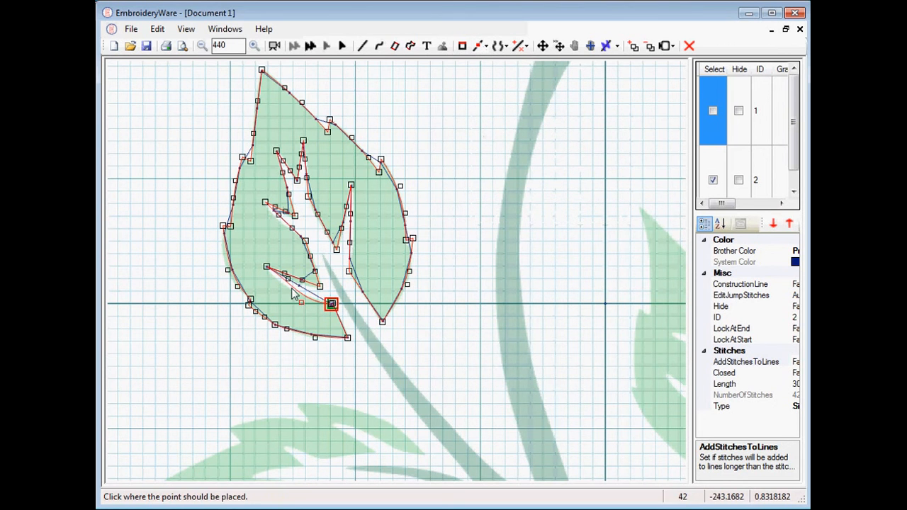
pyautogui.click(288, 287)
pyautogui.click(319, 286)
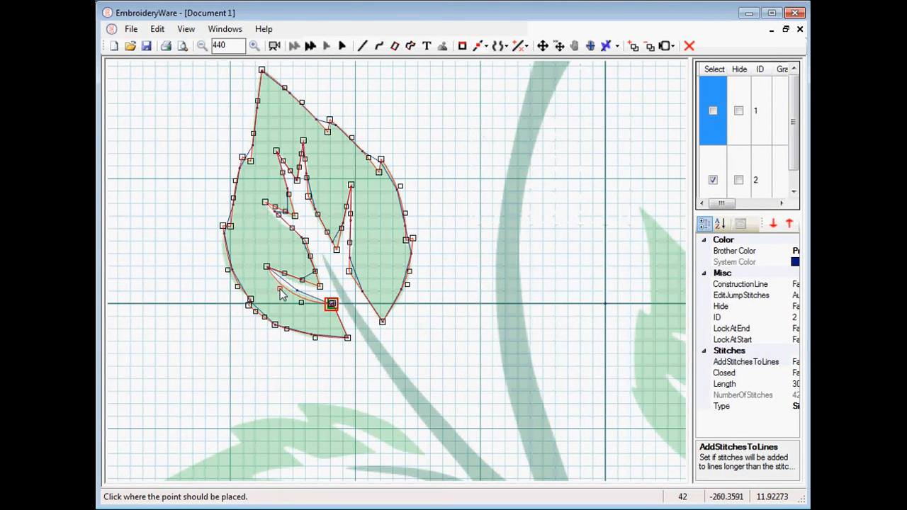
pyautogui.click(302, 280)
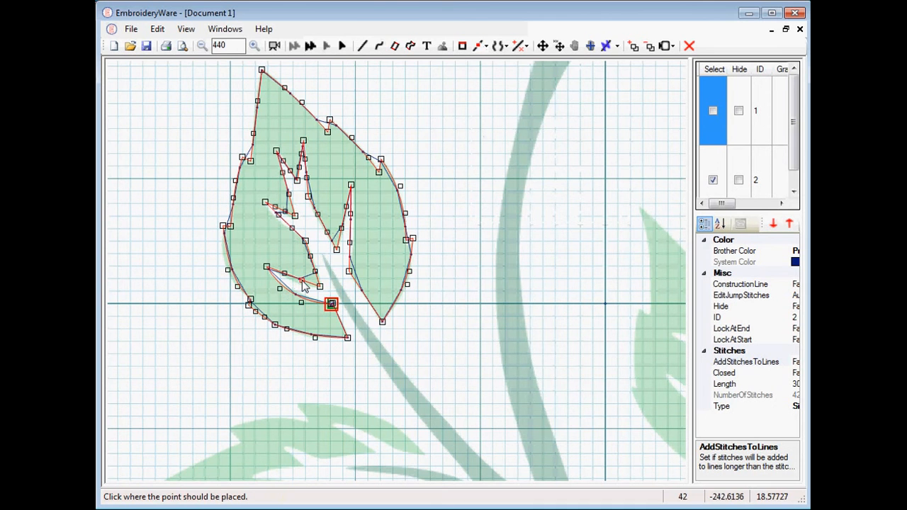
pyautogui.click(286, 279)
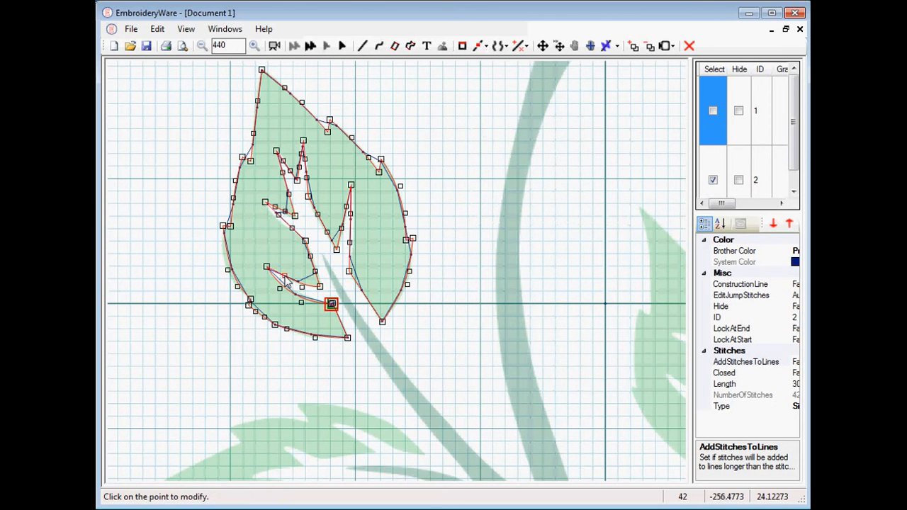
pyautogui.click(285, 279)
pyautogui.click(285, 279)
# Adjust curve control points along the left vein branch and the central vein to follow the image.
pyautogui.click(290, 234)
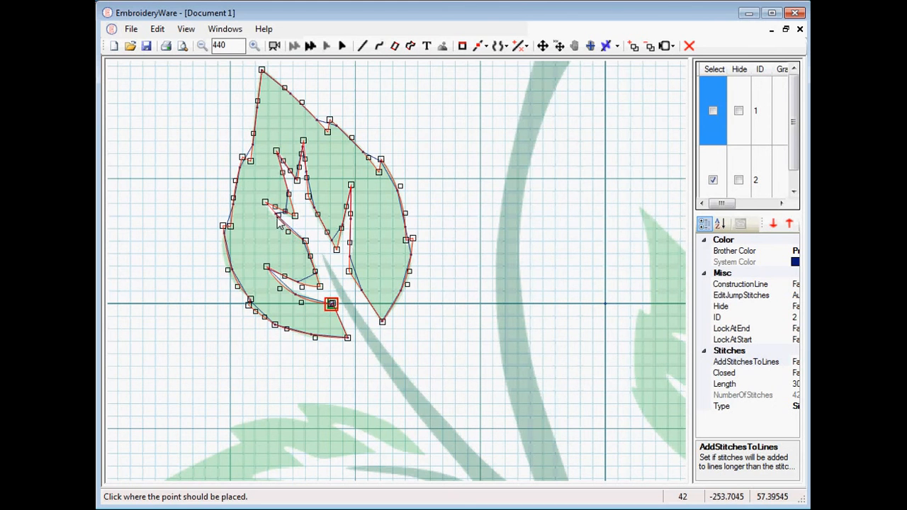
pyautogui.click(273, 223)
pyautogui.click(273, 224)
pyautogui.click(271, 221)
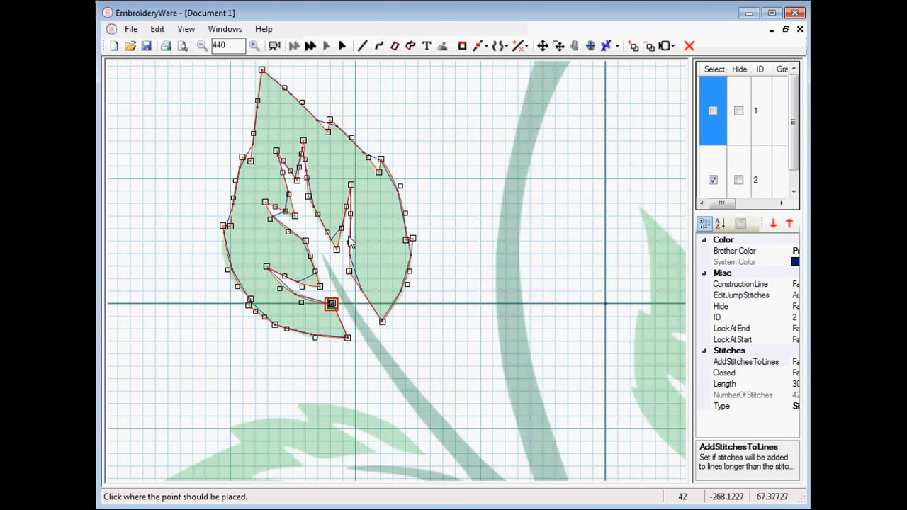
pyautogui.click(350, 243)
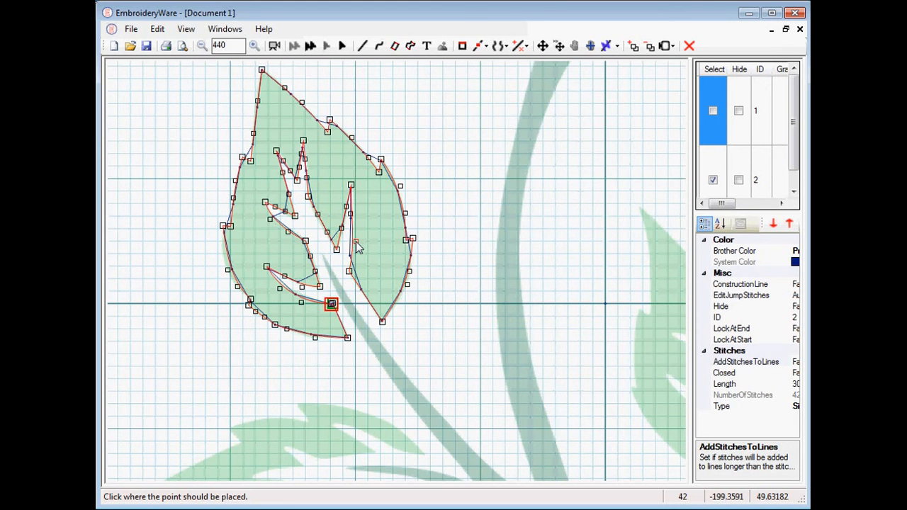
pyautogui.click(356, 242)
pyautogui.click(351, 214)
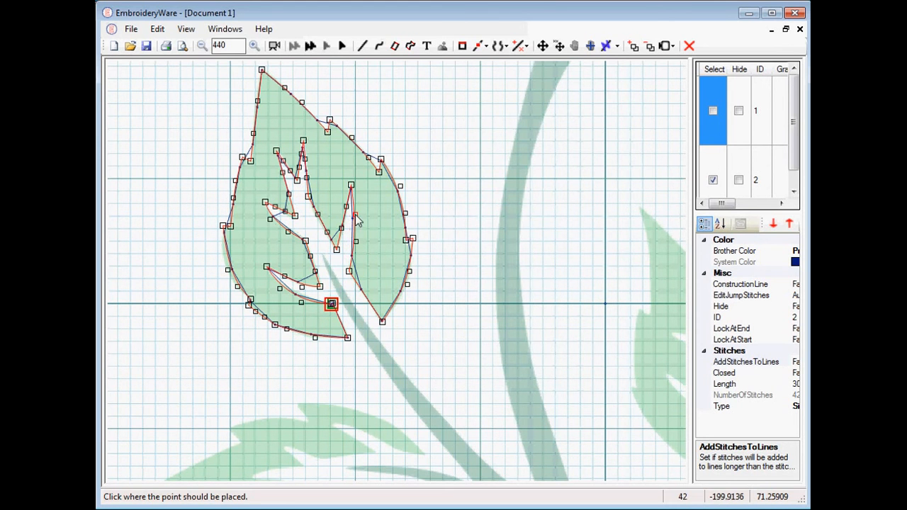
pyautogui.click(355, 214)
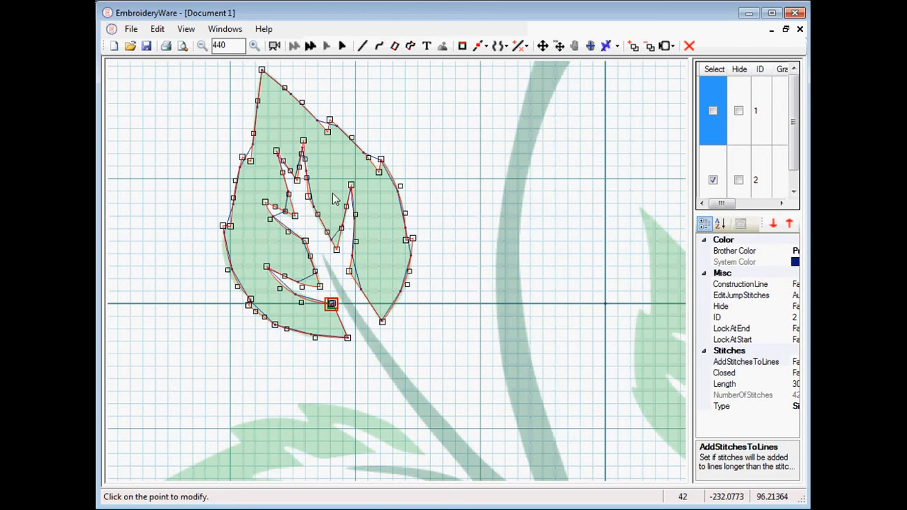
# Adjust the control points of the right vein branch and near the stem point to match the image.
pyautogui.scroll(2, 322, 182)
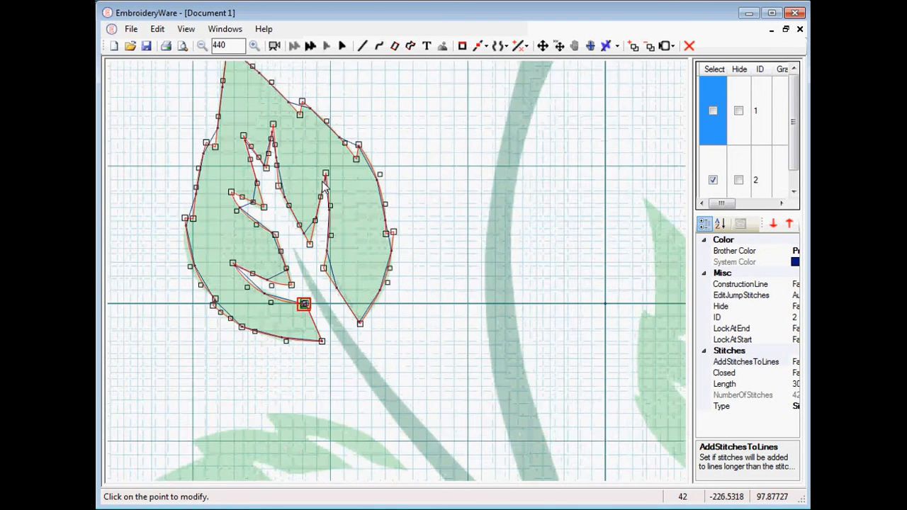
pyautogui.scroll(4, 322, 181)
pyautogui.moveTo(304, 216); pyautogui.dragTo(581, 335)
pyautogui.moveTo(407, 248); pyautogui.dragTo(392, 246)
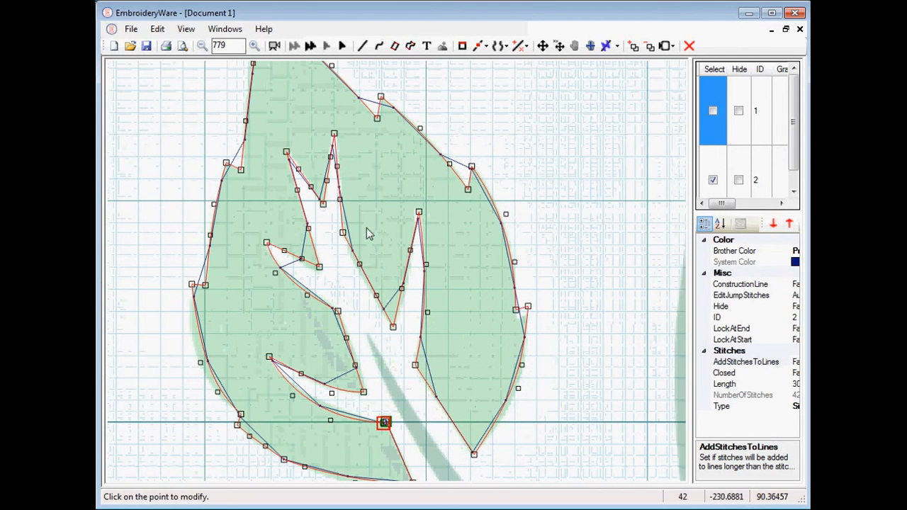
pyautogui.click(357, 268)
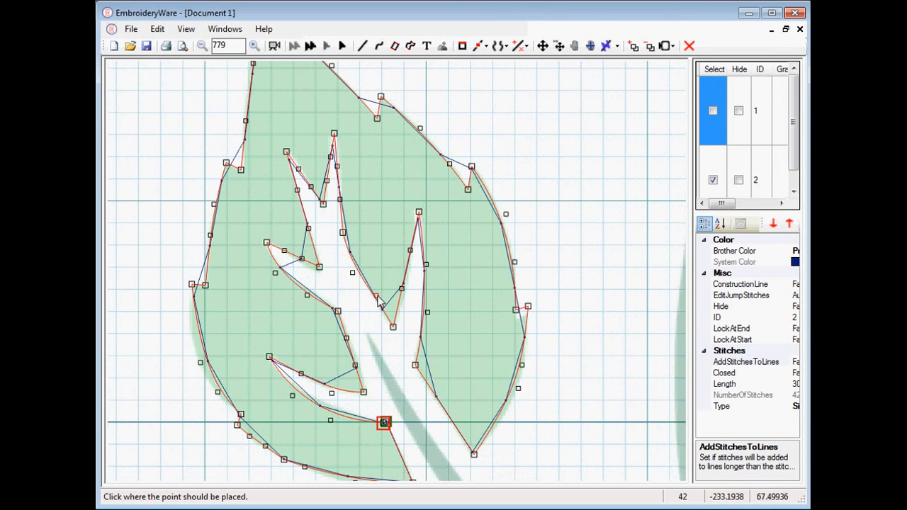
pyautogui.click(377, 301)
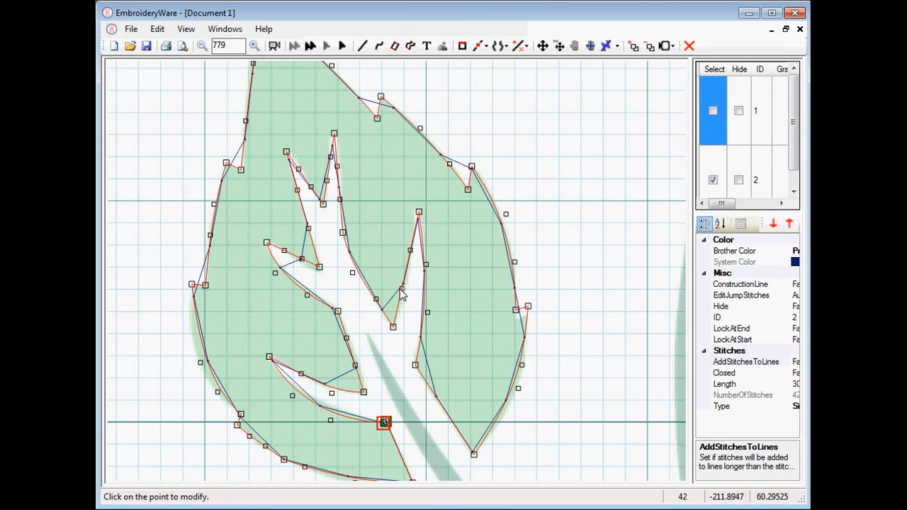
pyautogui.click(403, 290)
pyautogui.click(405, 291)
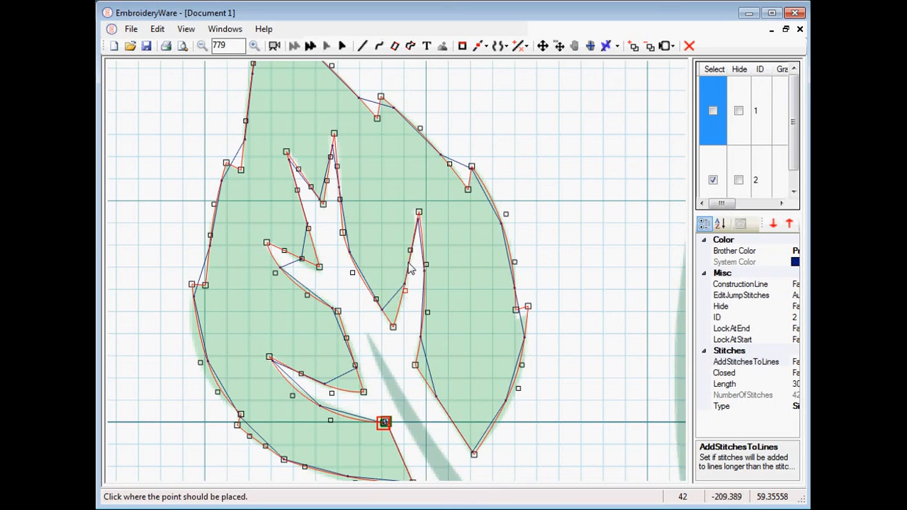
pyautogui.click(420, 213)
pyautogui.click(417, 205)
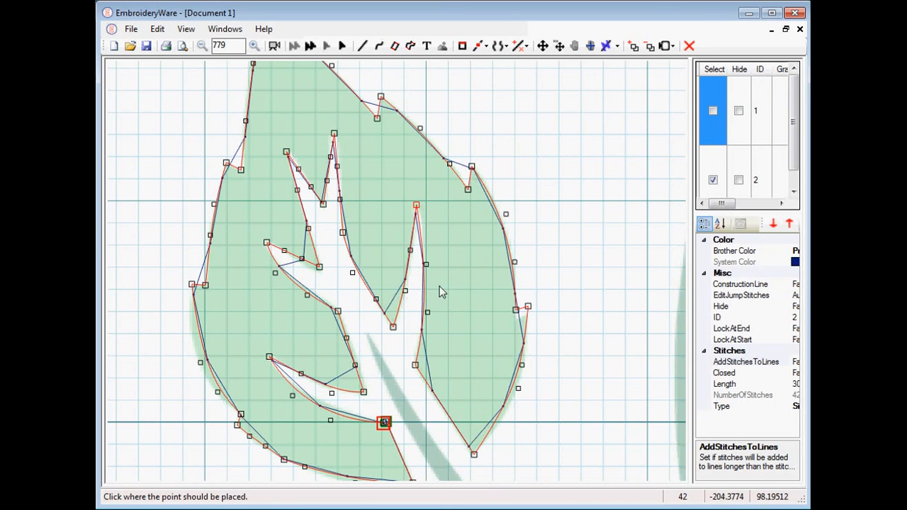
pyautogui.click(369, 411)
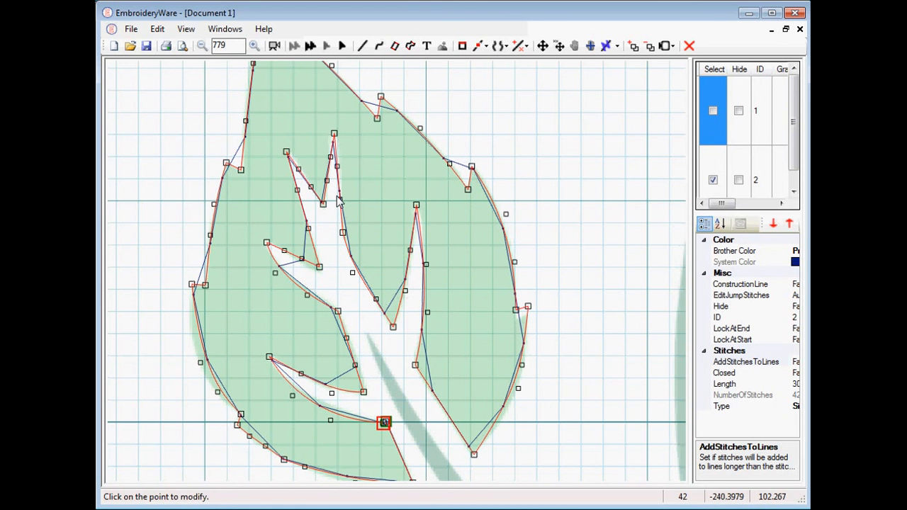
# Set the leaf outline's stitch length to 10.
pyautogui.scroll(-3, 337, 196)
pyautogui.moveTo(297, 177)
pyautogui.mouseDown()
pyautogui.moveTo(439, 238)
pyautogui.moveTo(287, 184)
pyautogui.mouseUp()
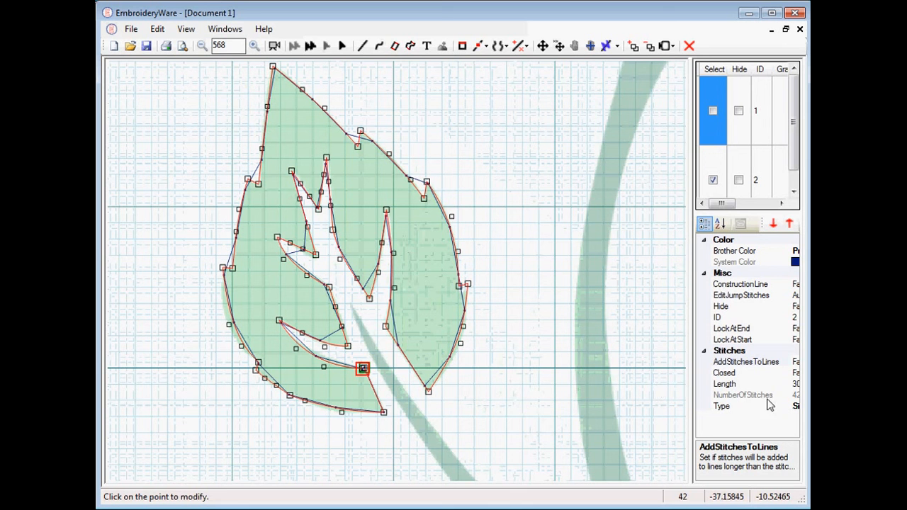
pyautogui.moveTo(691, 395); pyautogui.dragTo(645, 395)
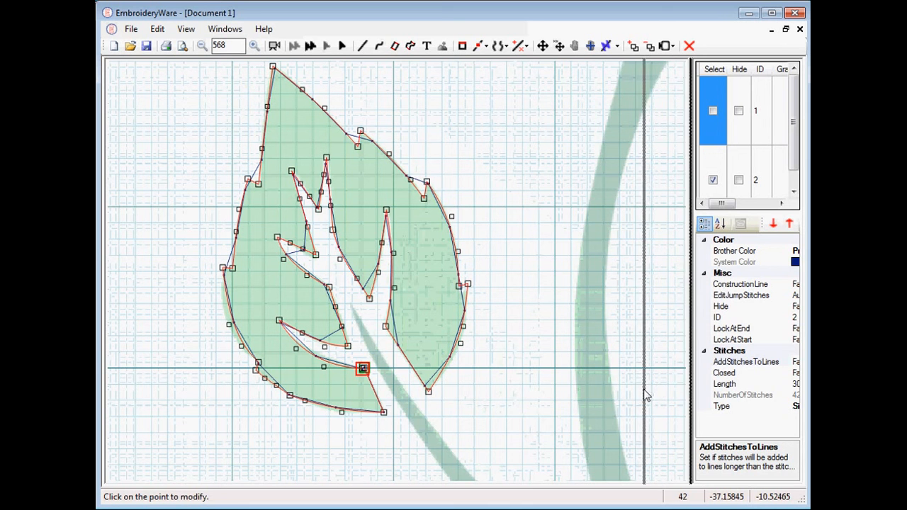
pyautogui.click(781, 385)
pyautogui.doubleClick(784, 388)
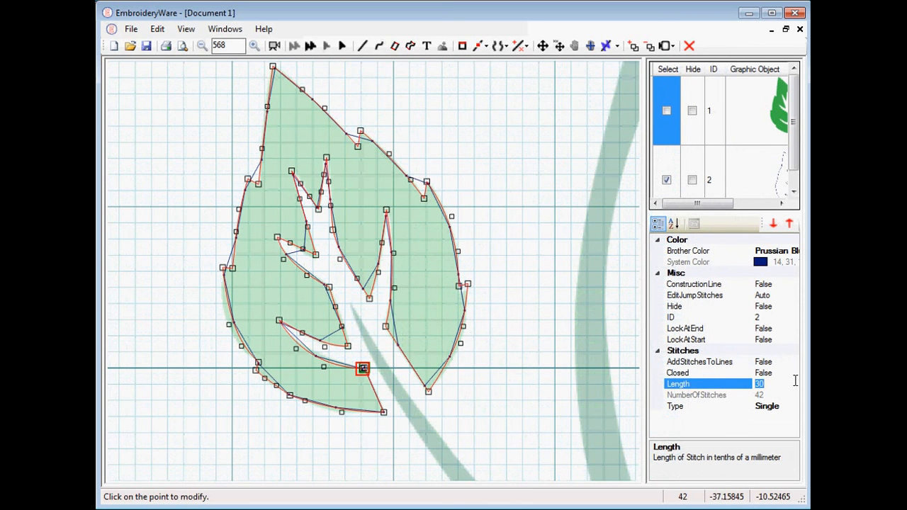
pyautogui.write('1')
pyautogui.press('Return')
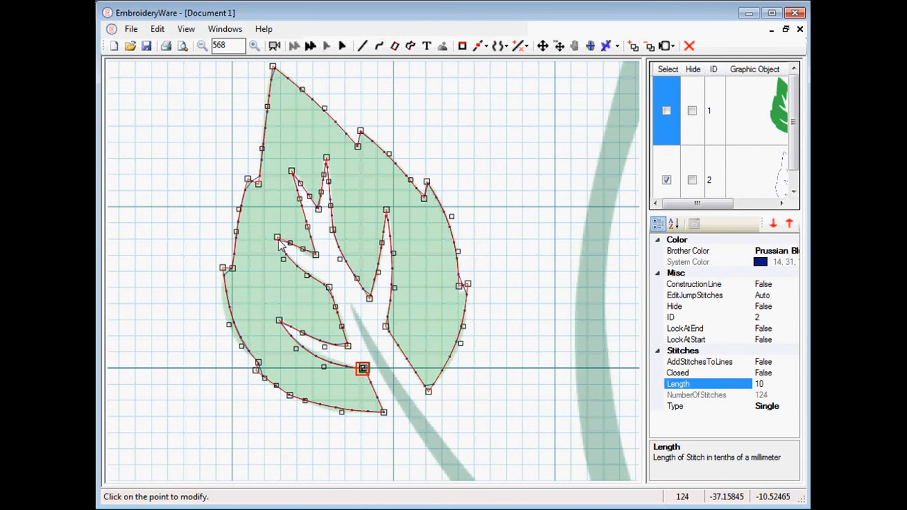
# Move a point near the leaf's lower-left edge and nudge a point on the left vein branch.
pyautogui.click(228, 324)
pyautogui.click(217, 326)
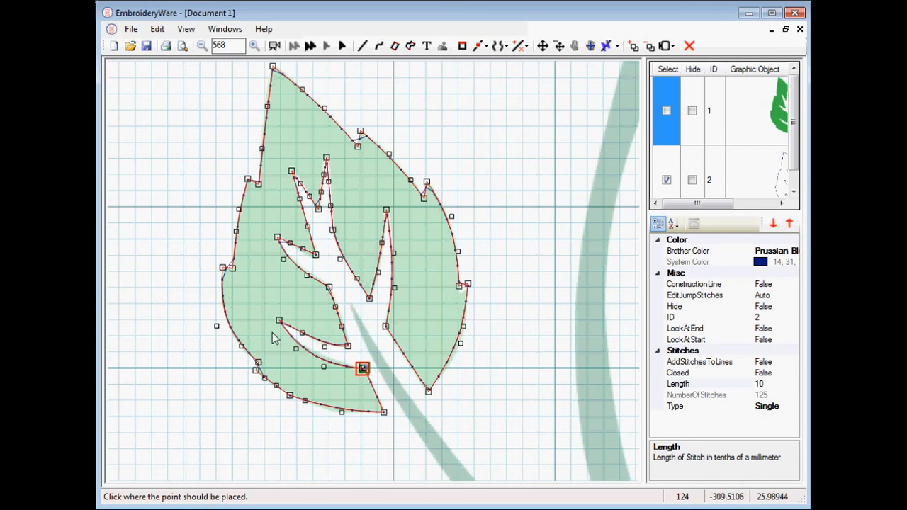
pyautogui.click(303, 252)
pyautogui.click(303, 253)
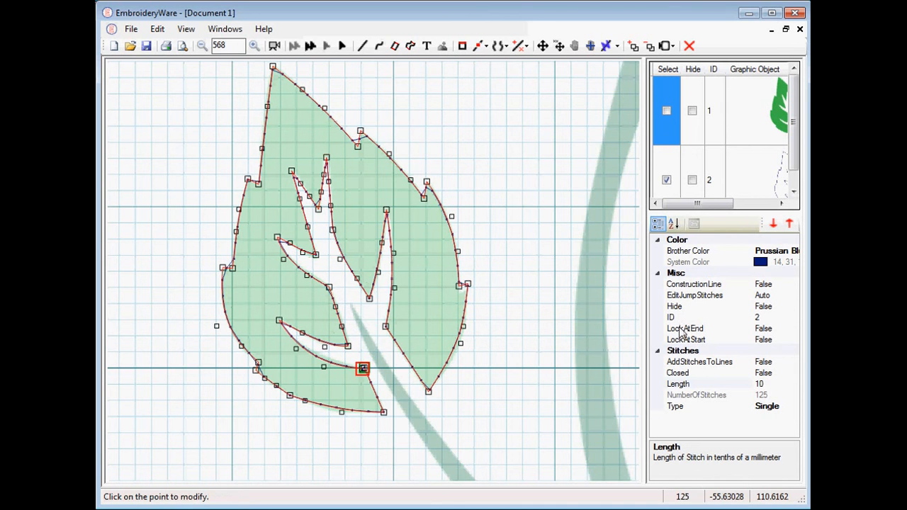
# Change the leaf outline's stitch type to Fill.
pyautogui.click(793, 408)
pyautogui.click(793, 407)
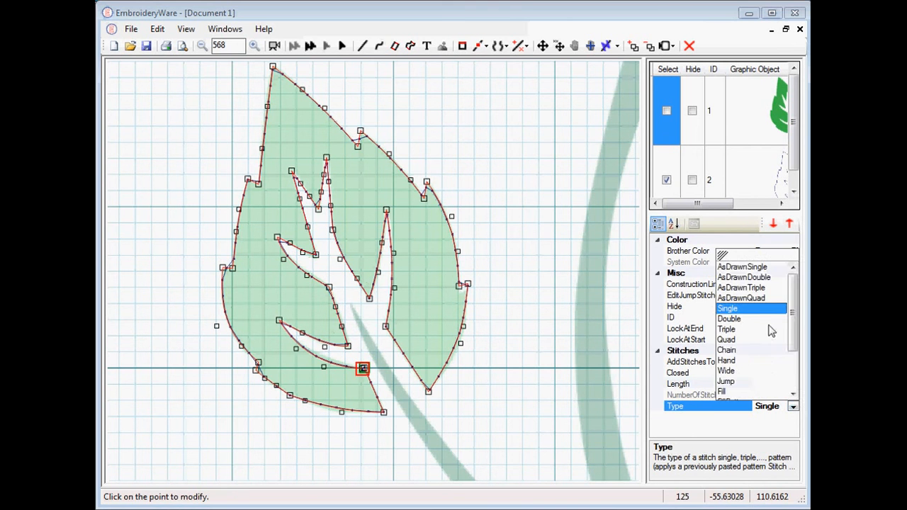
pyautogui.scroll(-3, 744, 338)
pyautogui.click(742, 334)
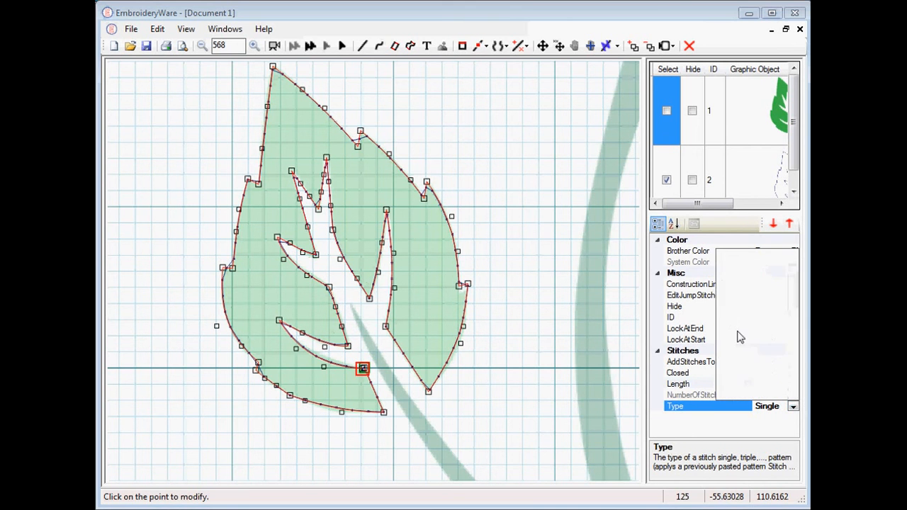
pyautogui.scroll(3, 795, 285)
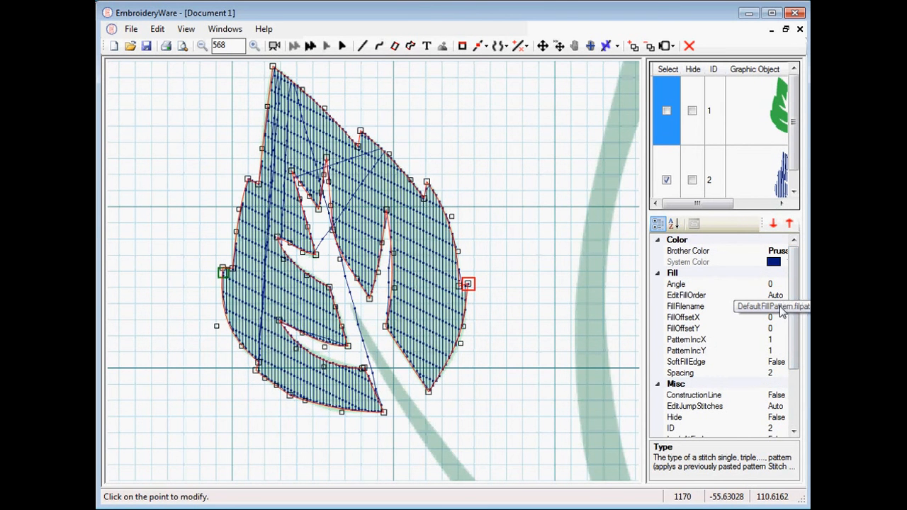
pyautogui.click(780, 309)
pyautogui.click(781, 307)
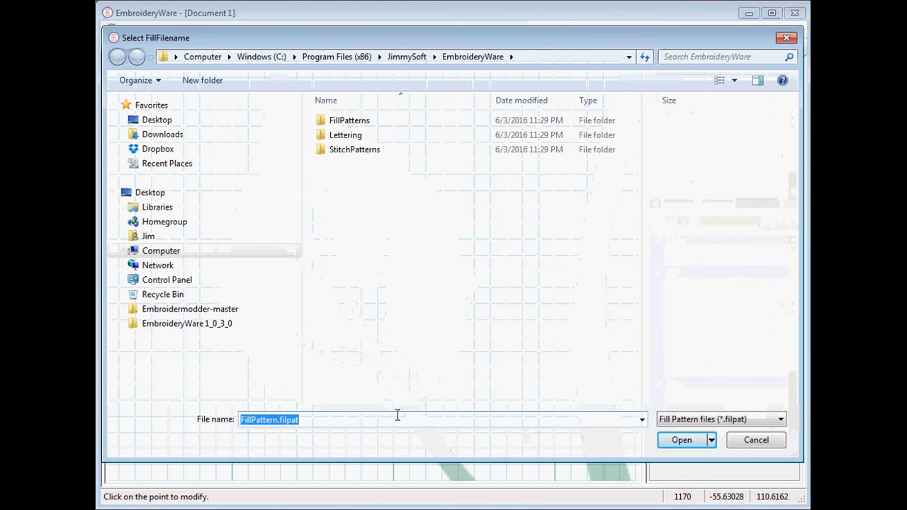
pyautogui.click(752, 441)
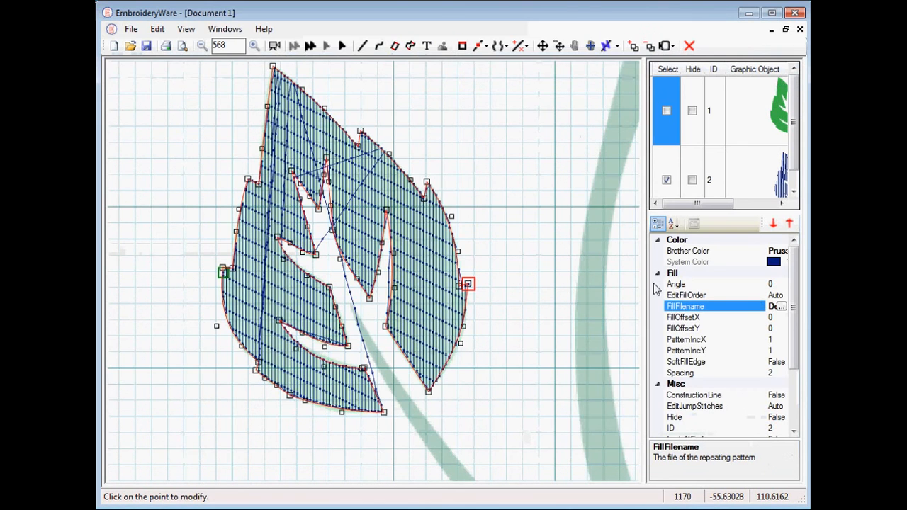
# Set the leaf outline's fill pattern file to DefaultFillPattern.filpat from the FillPatterns folder.
pyautogui.moveTo(650, 278); pyautogui.dragTo(544, 274)
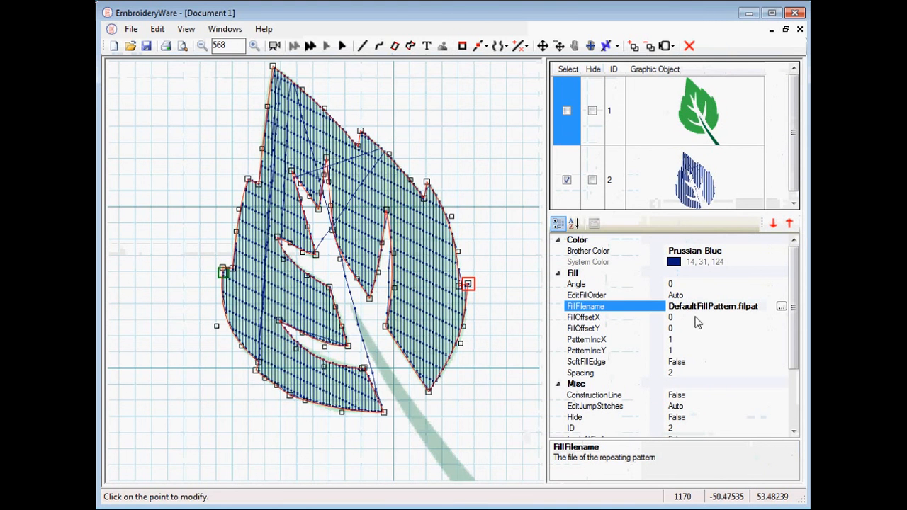
pyautogui.moveTo(768, 308); pyautogui.dragTo(665, 294)
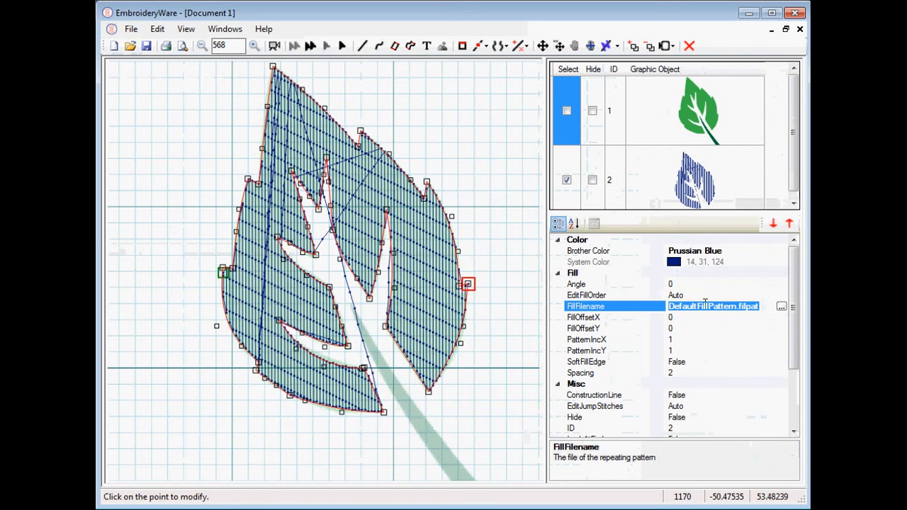
pyautogui.click(781, 307)
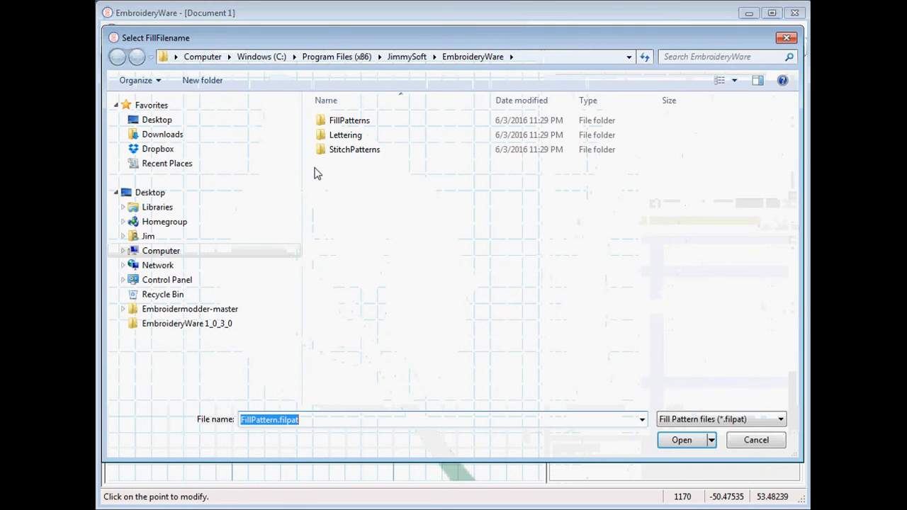
pyautogui.doubleClick(328, 124)
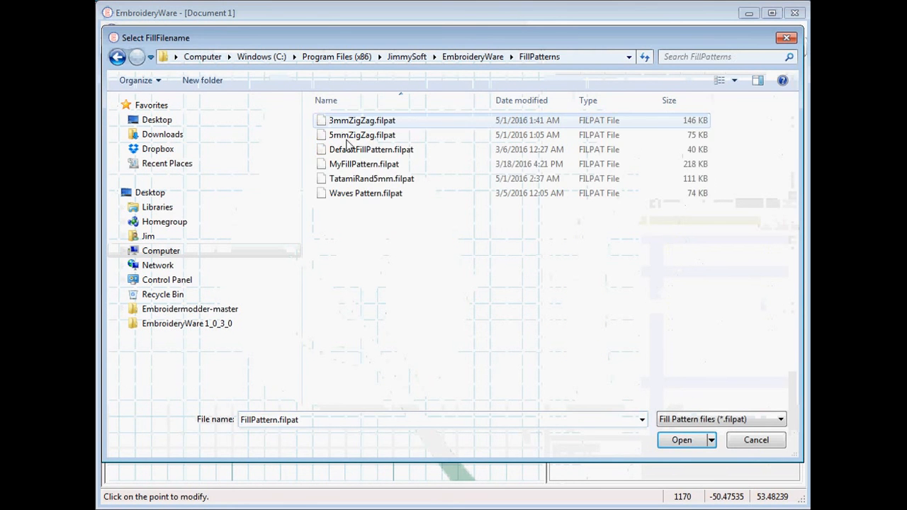
pyautogui.doubleClick(333, 149)
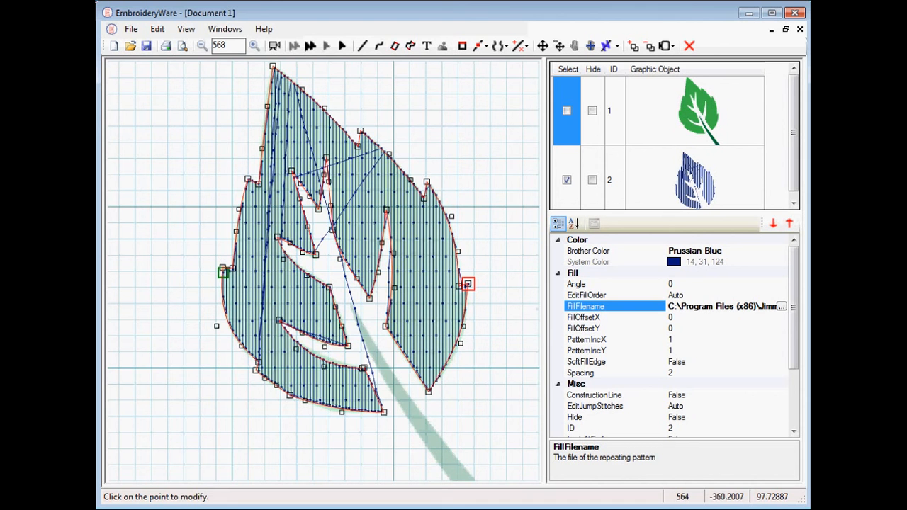
# Set the leaf outline's fill angle to 45.
pyautogui.click(682, 284)
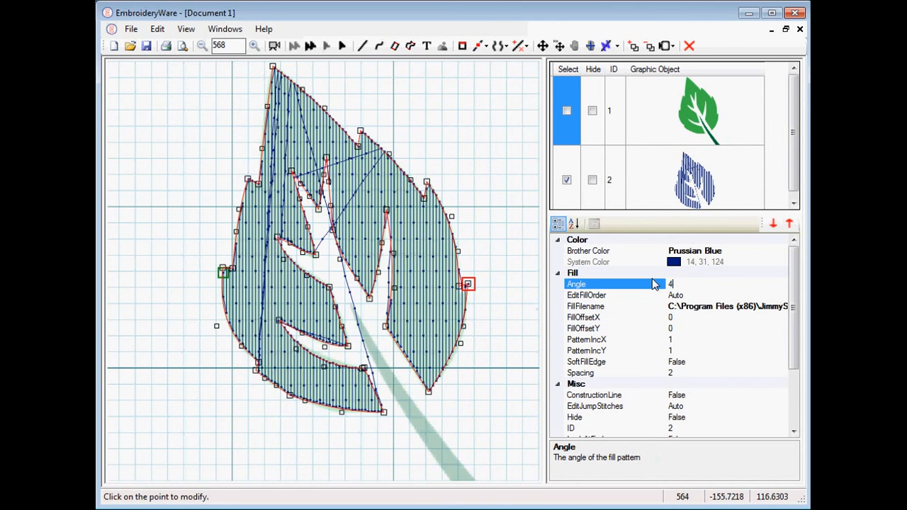
pyautogui.press('Return')
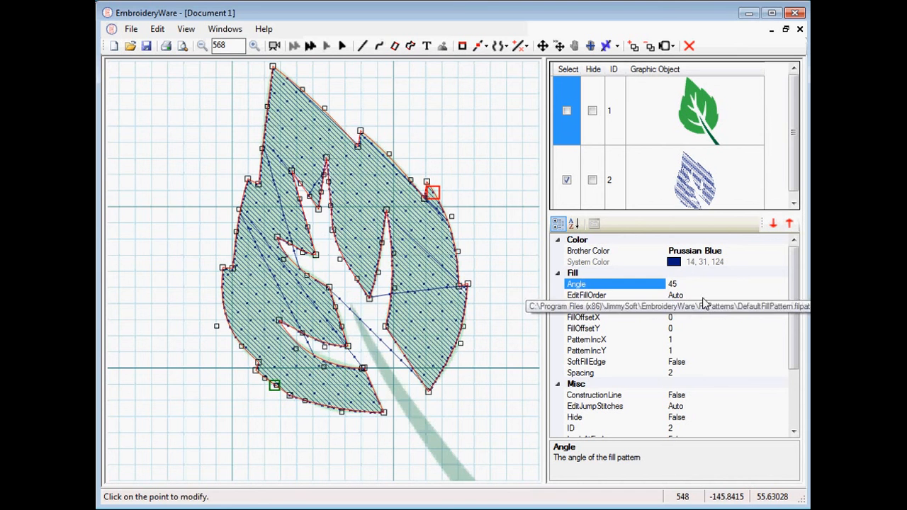
# Open the fill order section sorting window to review the fill sections, then close it.
pyautogui.click(779, 293)
pyautogui.click(782, 295)
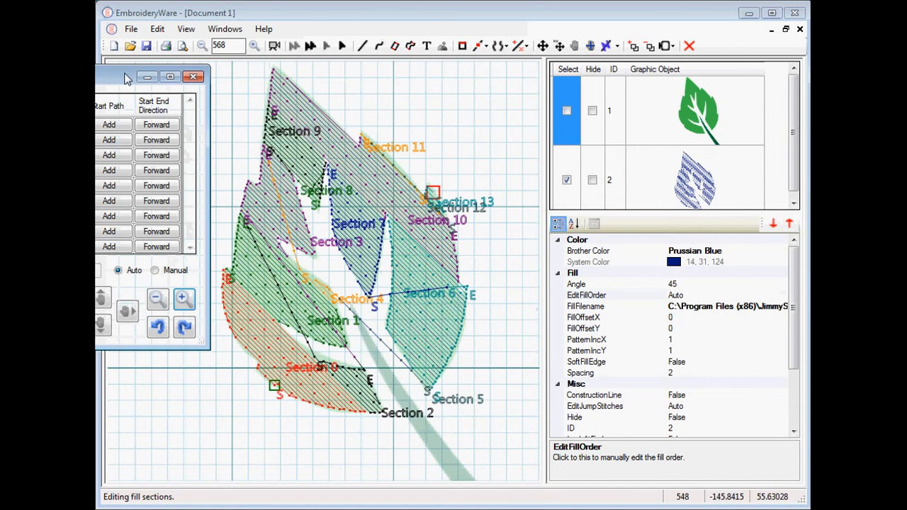
pyautogui.moveTo(129, 72); pyautogui.dragTo(660, 143)
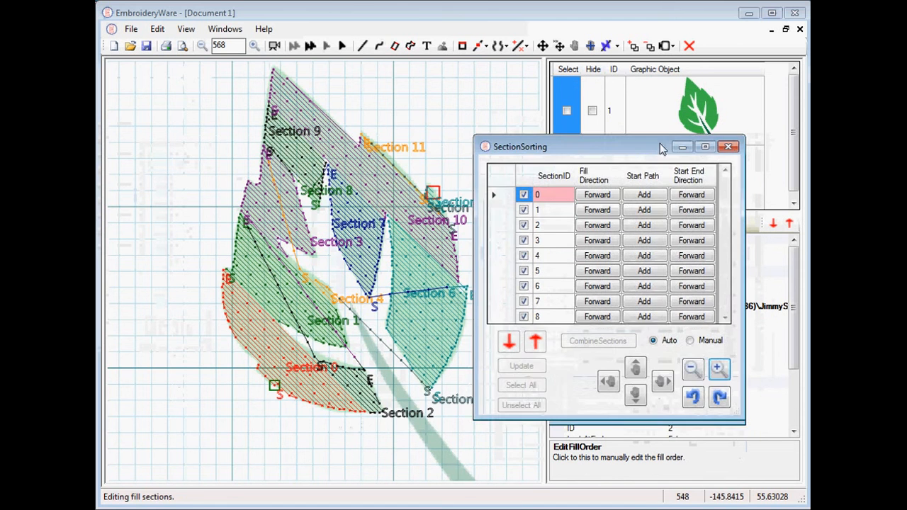
pyautogui.click(729, 148)
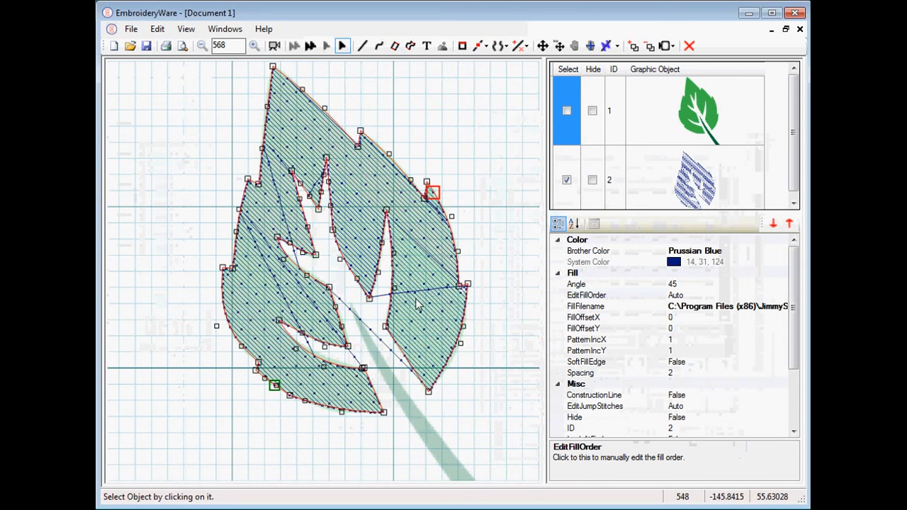